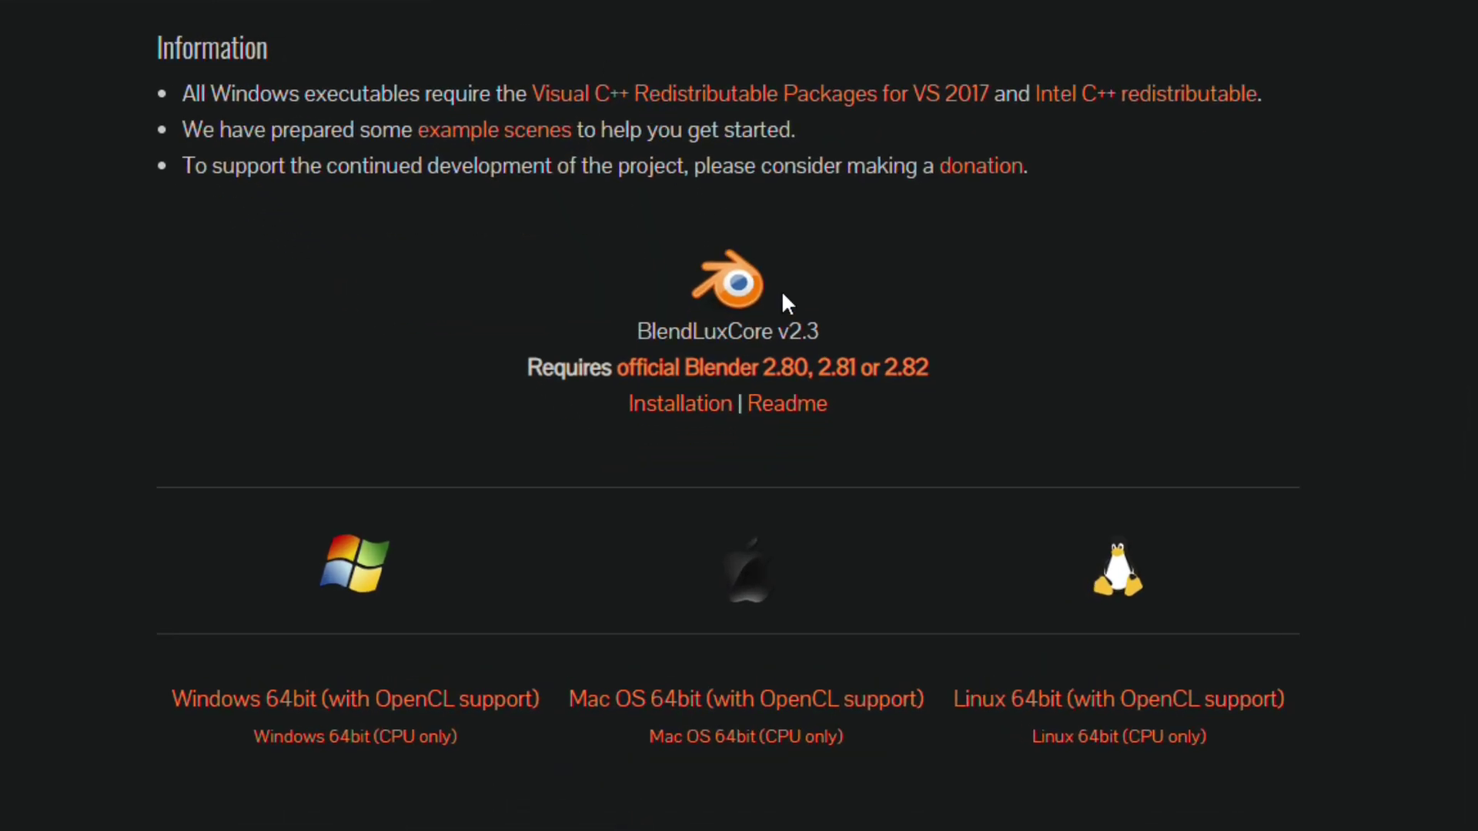
Save the BlendLuxCore v2.3 Windows 64-bit OpenCL zip into the Addons folder.
left_click(331, 704)
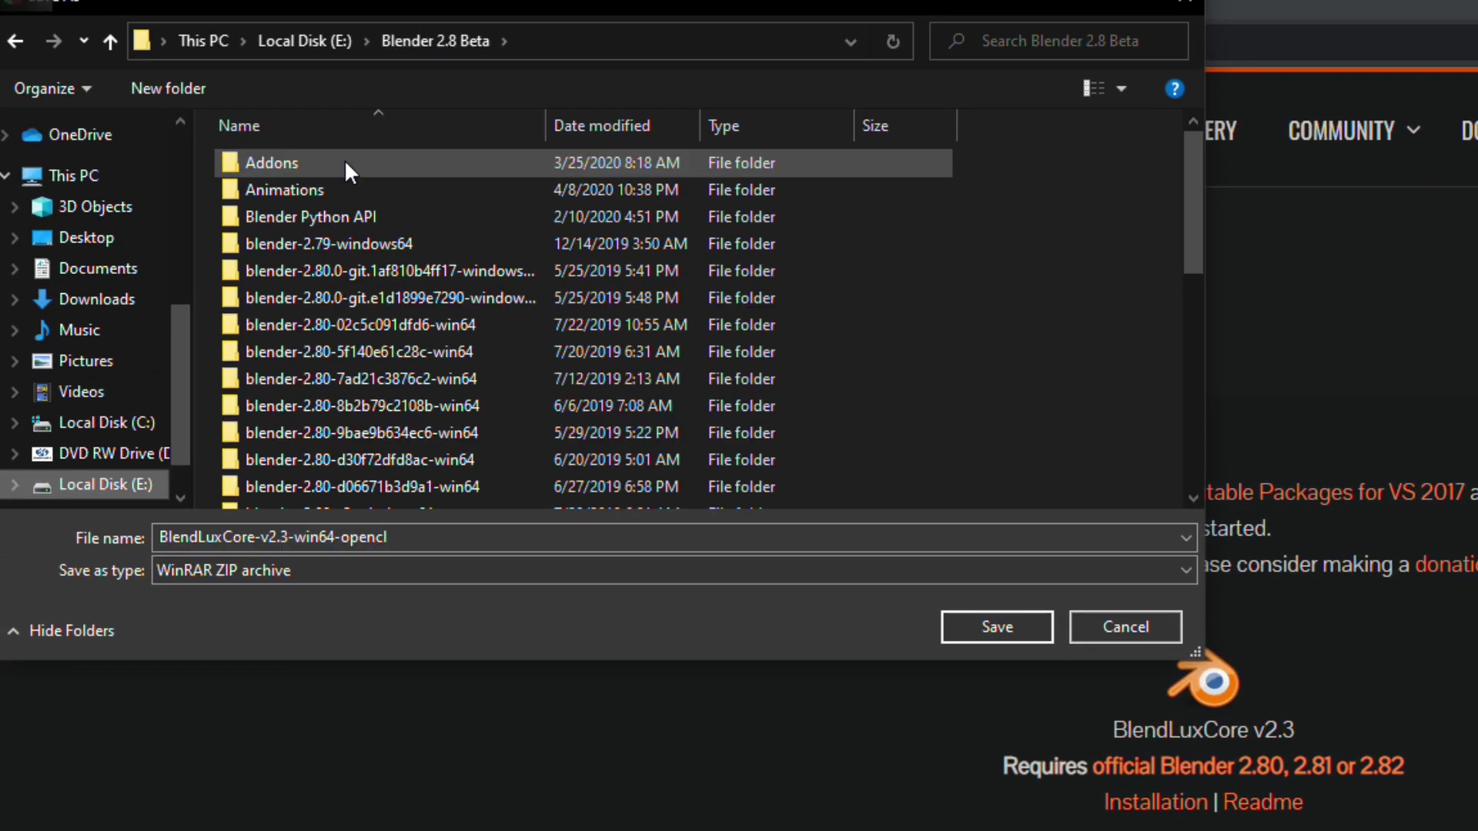
double_click(344, 159)
left_click(1008, 616)
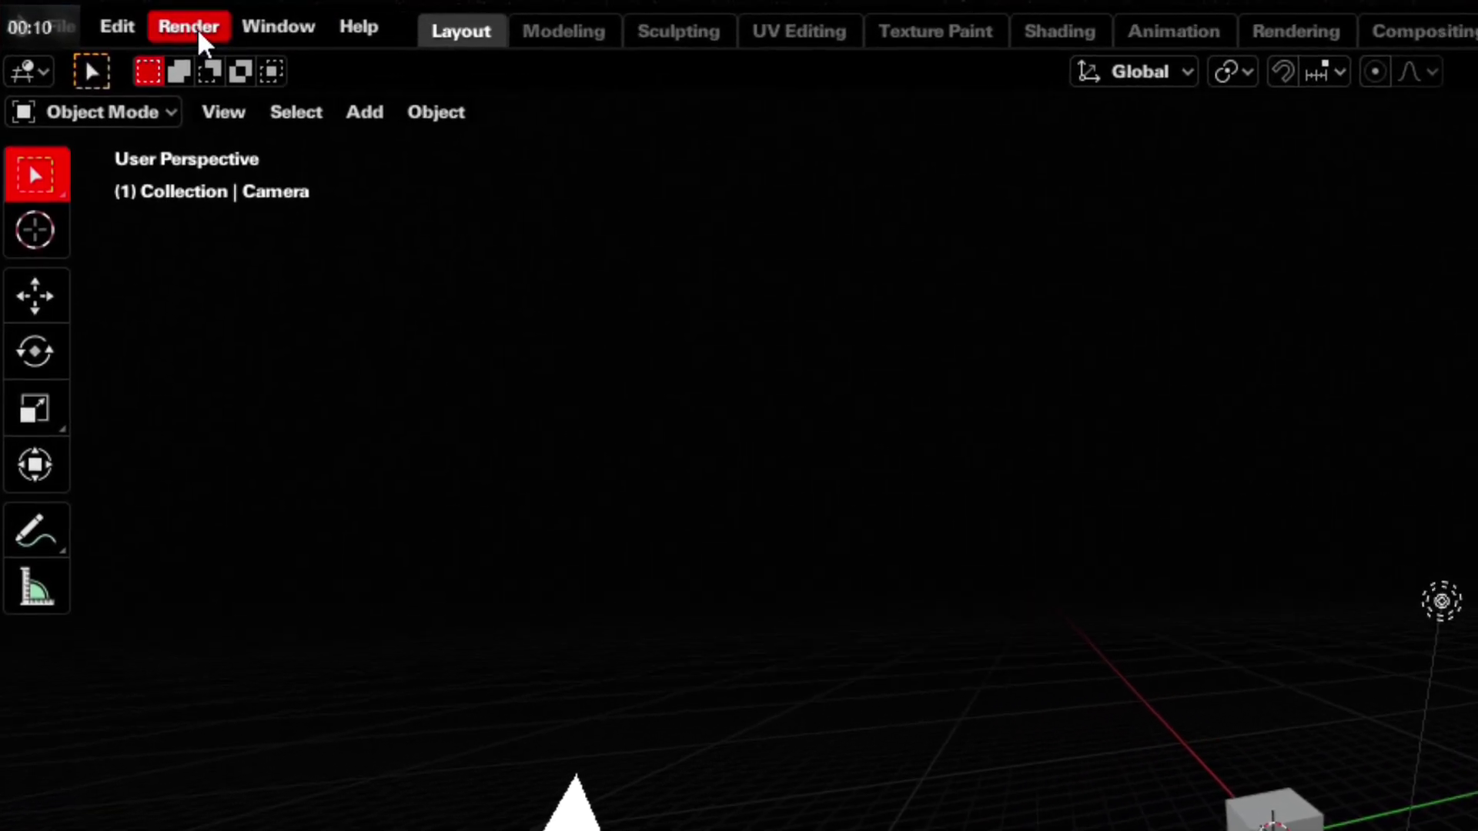
Install the BlendLuxCore zip from the Addons folder via Preferences > Add-ons > Install.
left_click(133, 27)
left_click(220, 502)
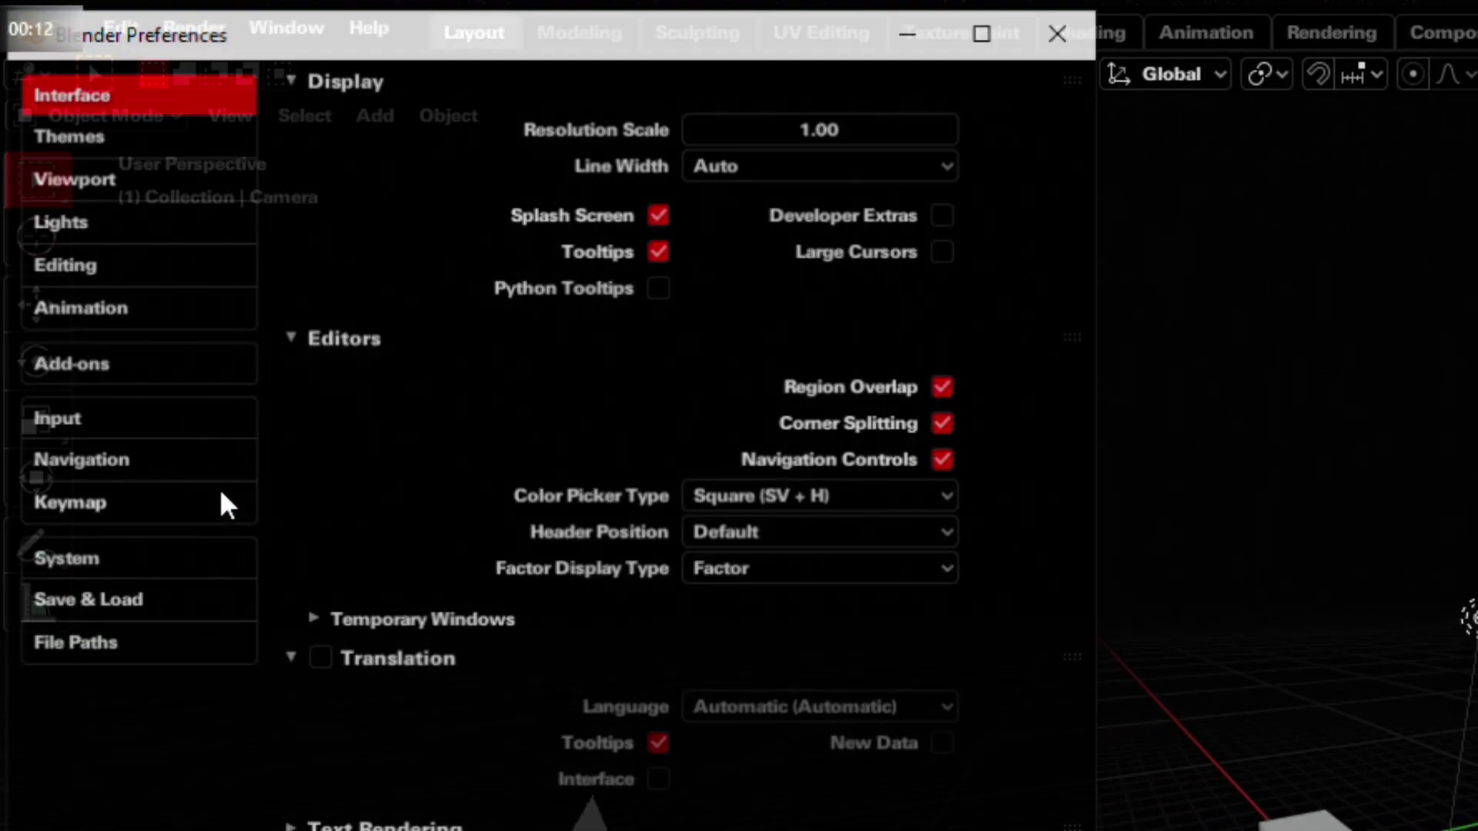
left_click(79, 359)
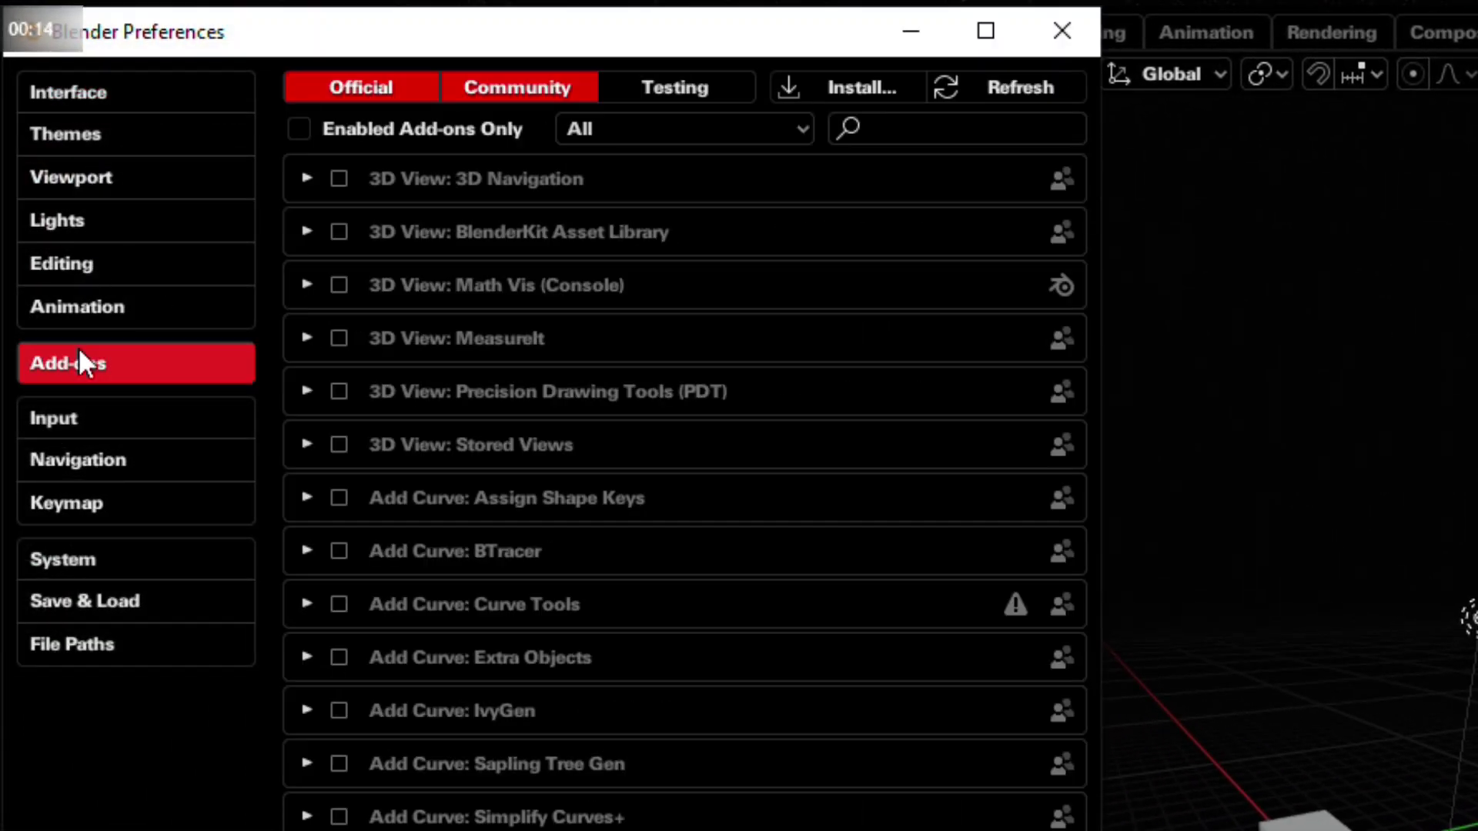
left_click(860, 83)
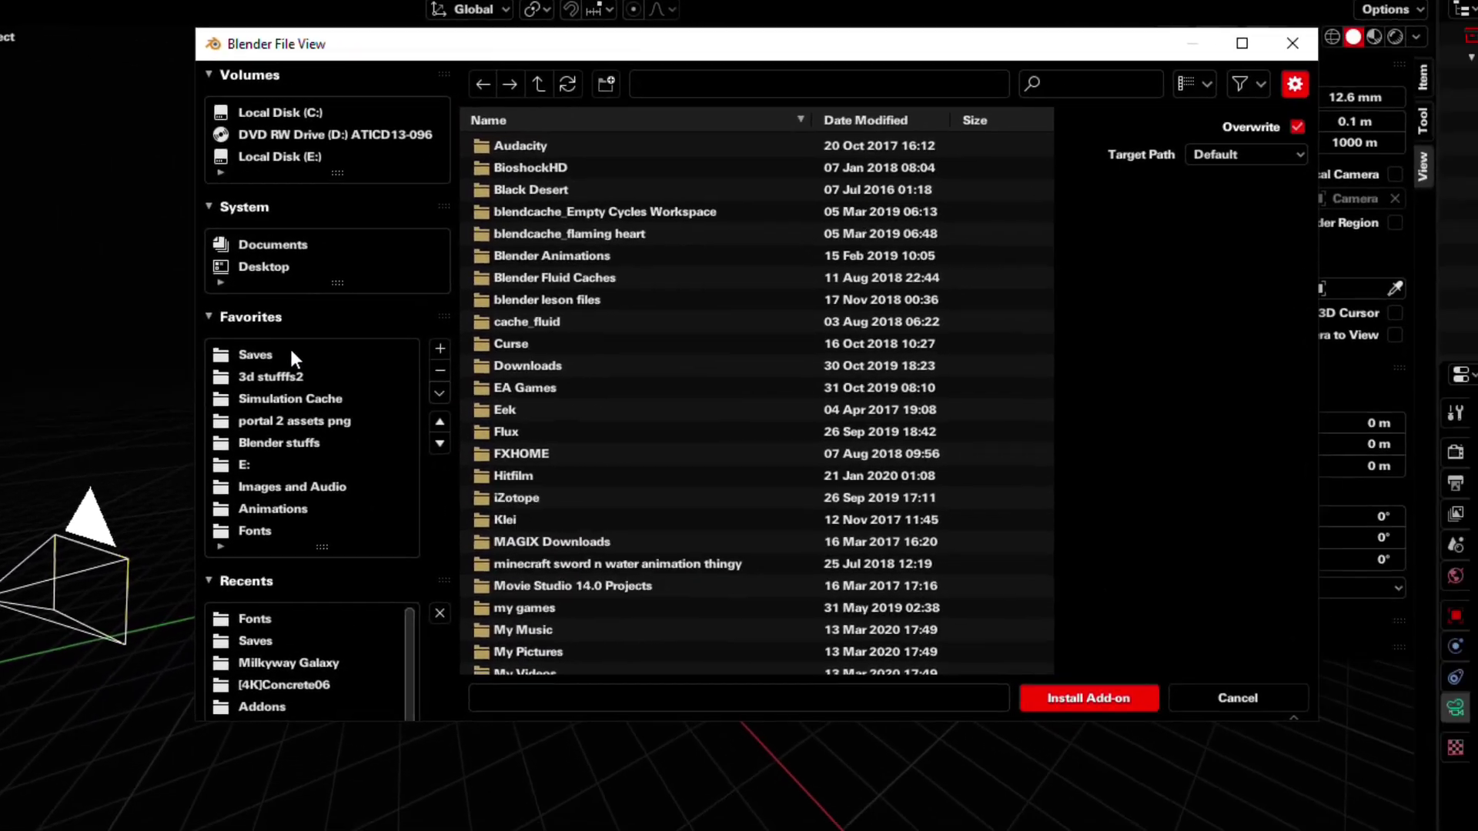
left_click(679, 528)
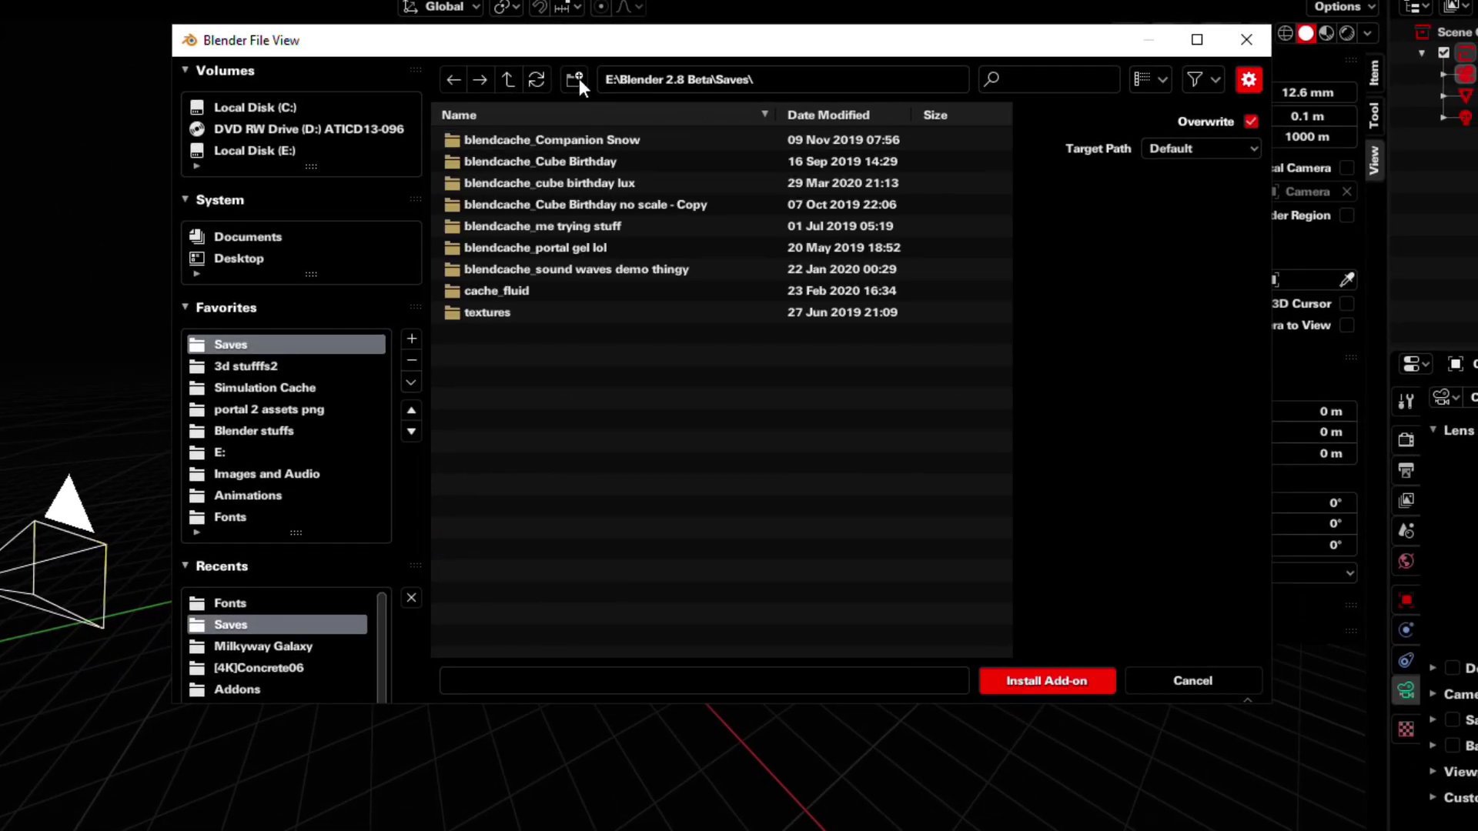
left_click(509, 78)
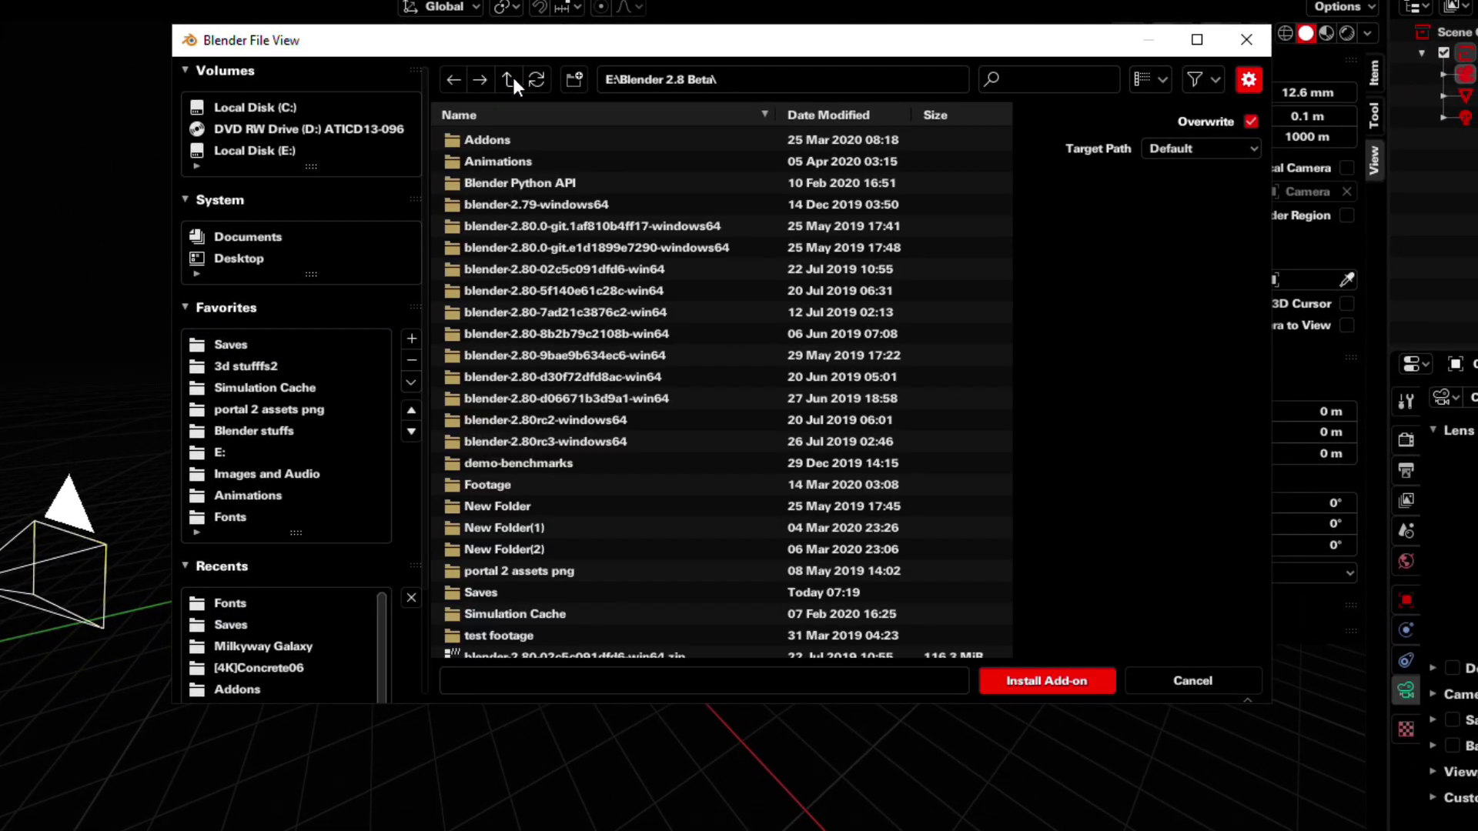
double_click(525, 140)
double_click(686, 293)
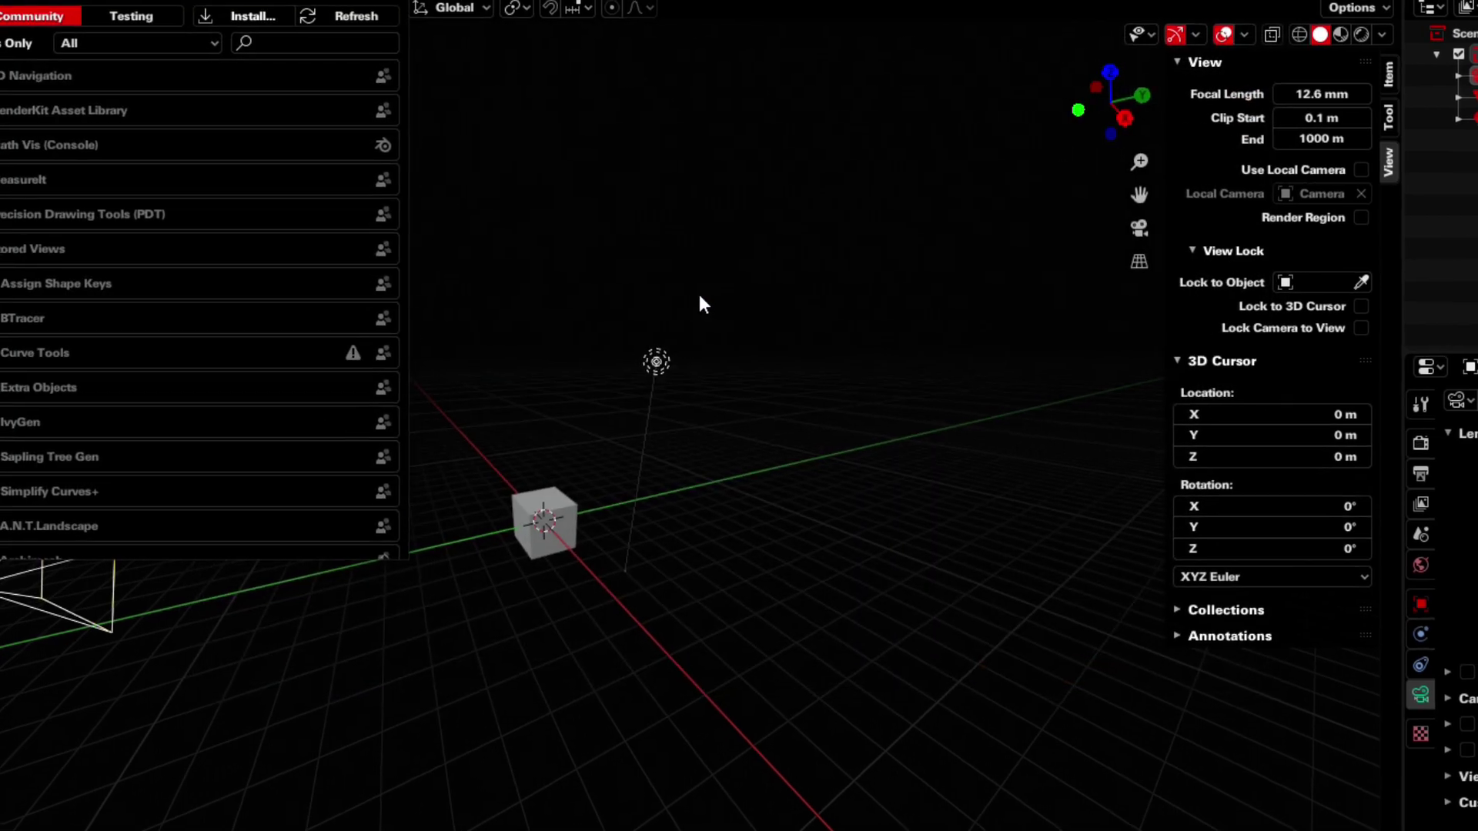
Search the add-ons for 'lux' and enable Render: LuxCore.
left_click(707, 102)
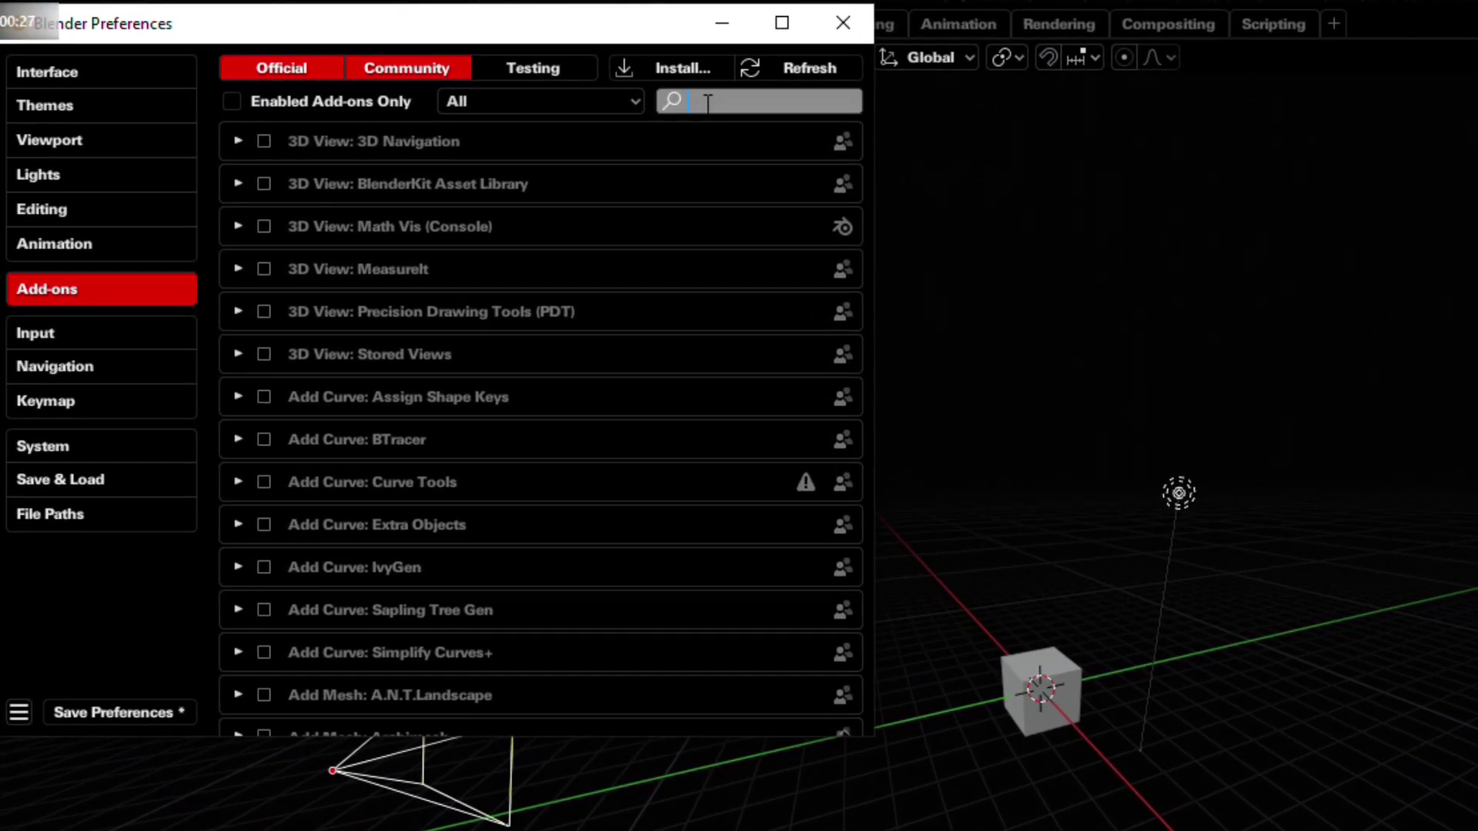
type("lux")
key("Return")
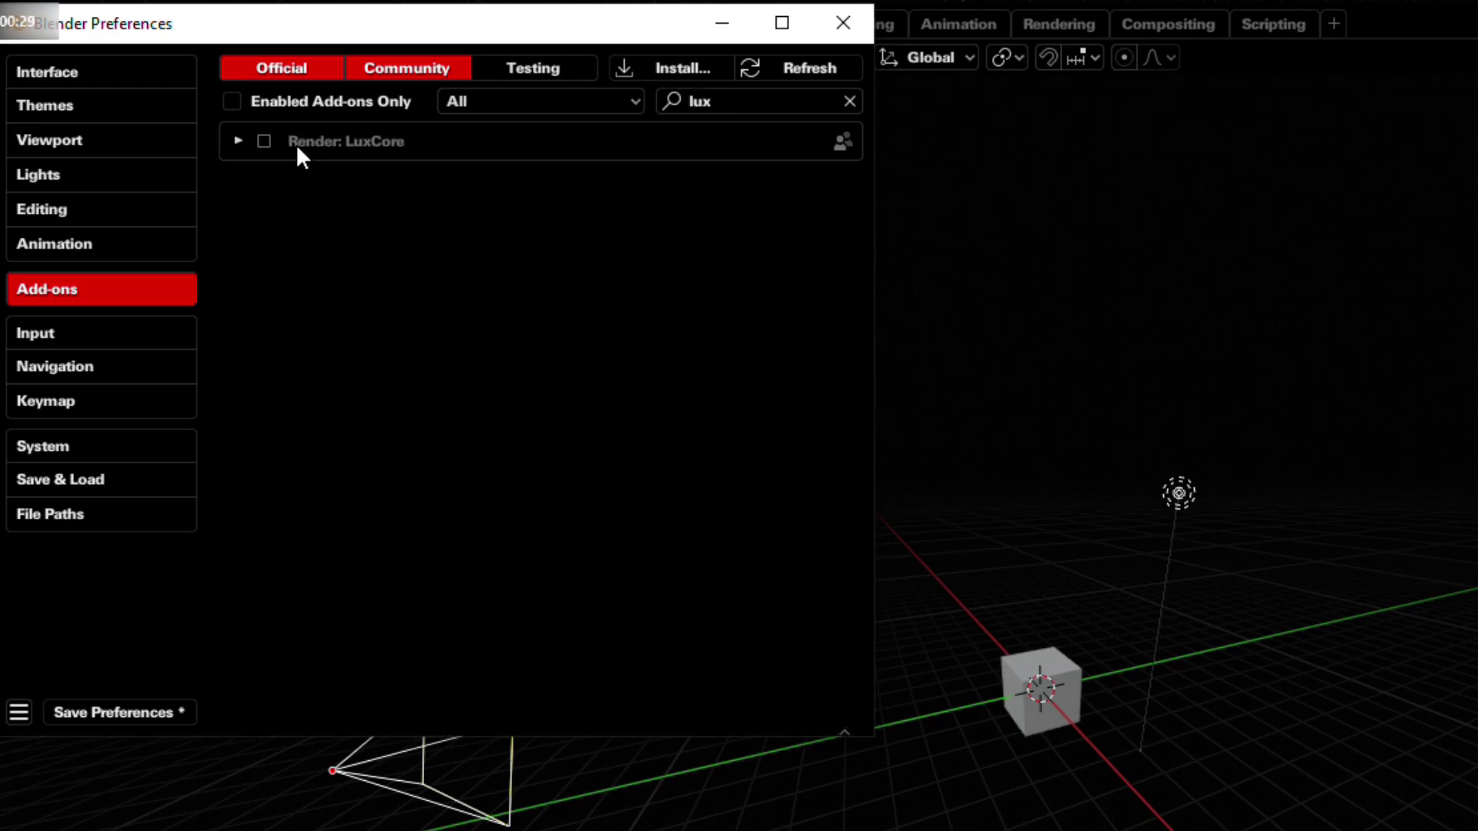
left_click(264, 140)
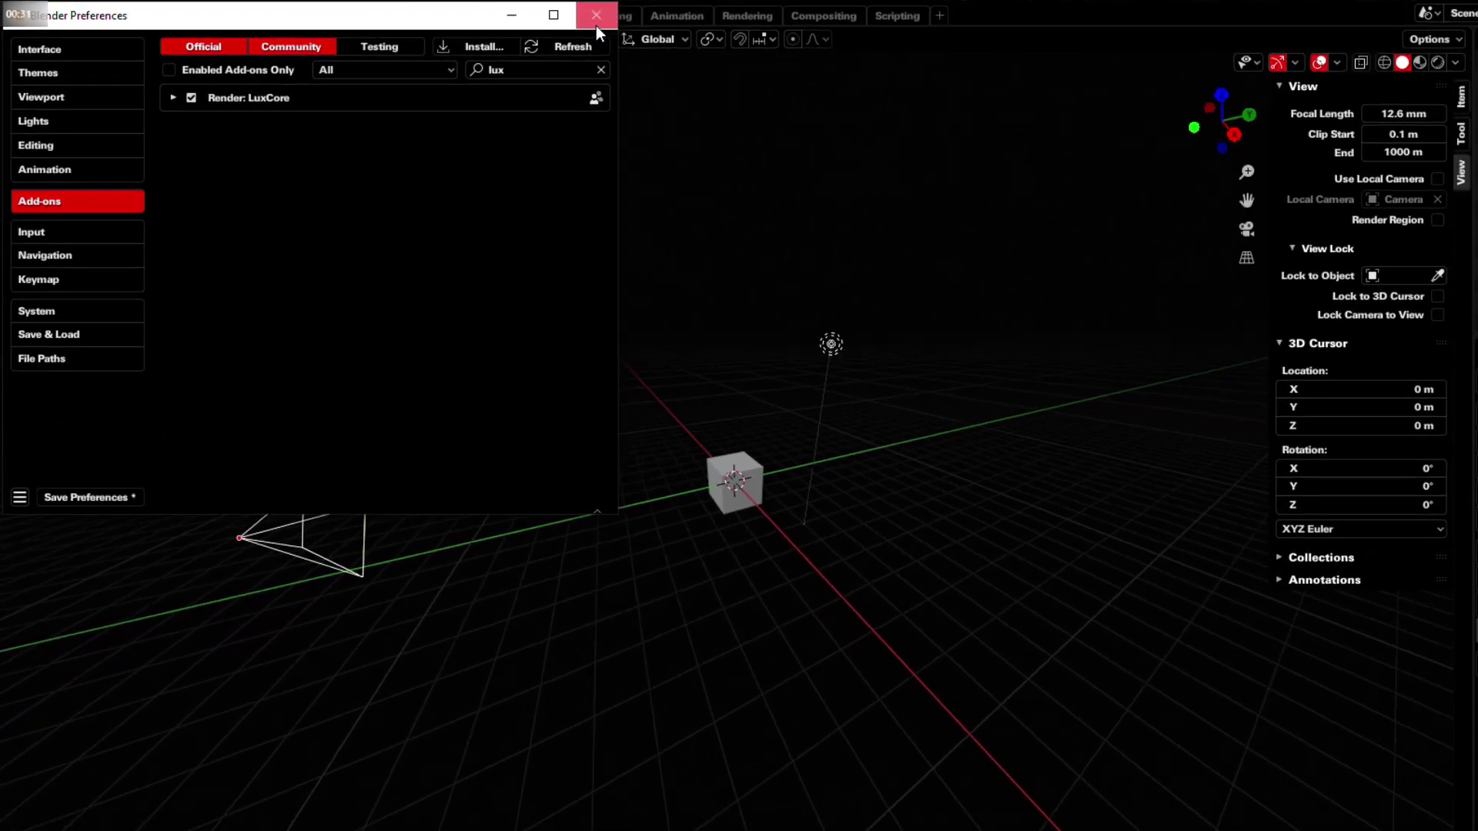
Set the Render Engine to LuxCore and orbit the viewport around the cube.
left_click(843, 22)
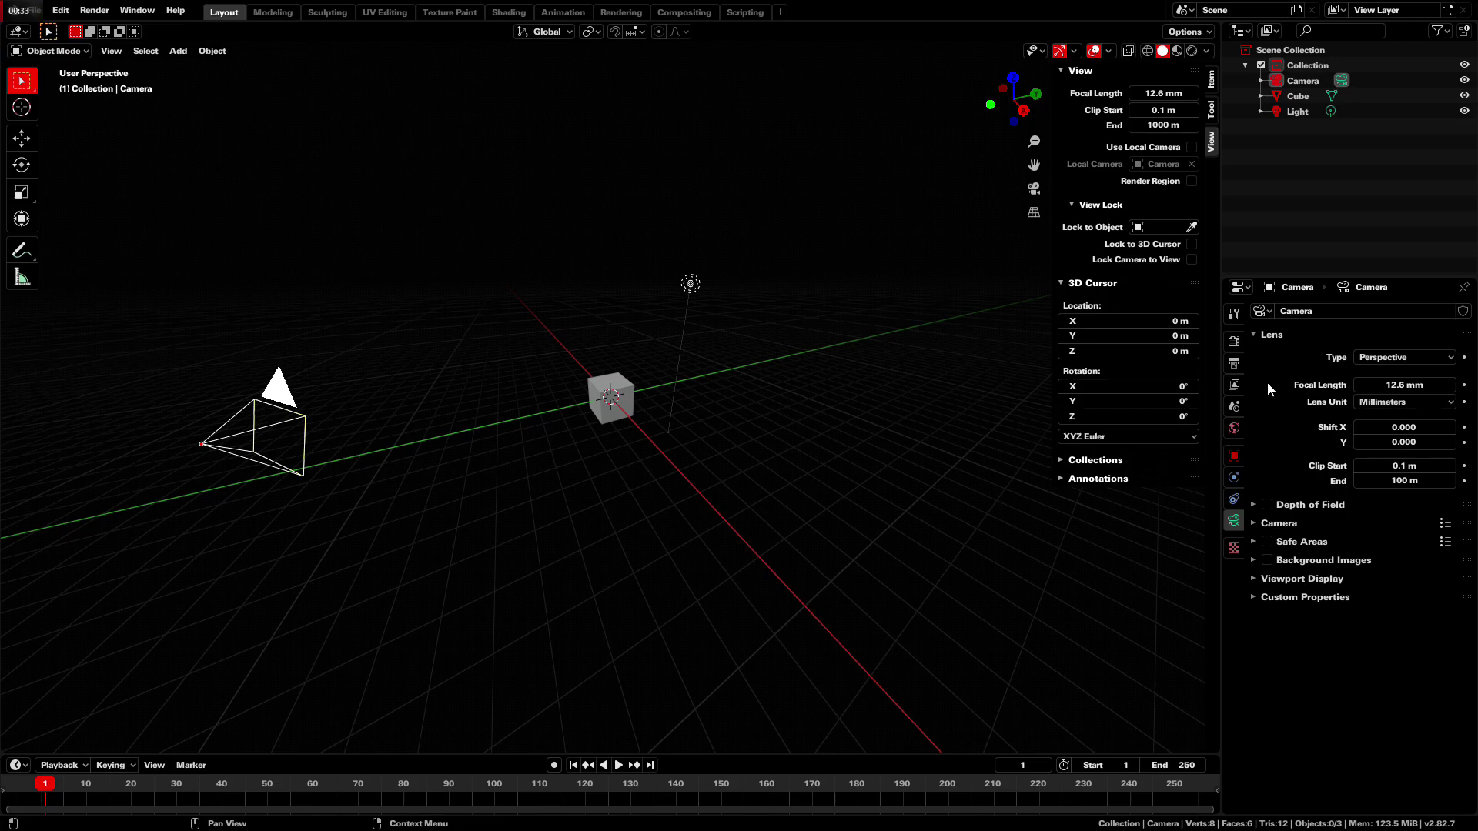
left_click(1233, 341)
left_click(1409, 310)
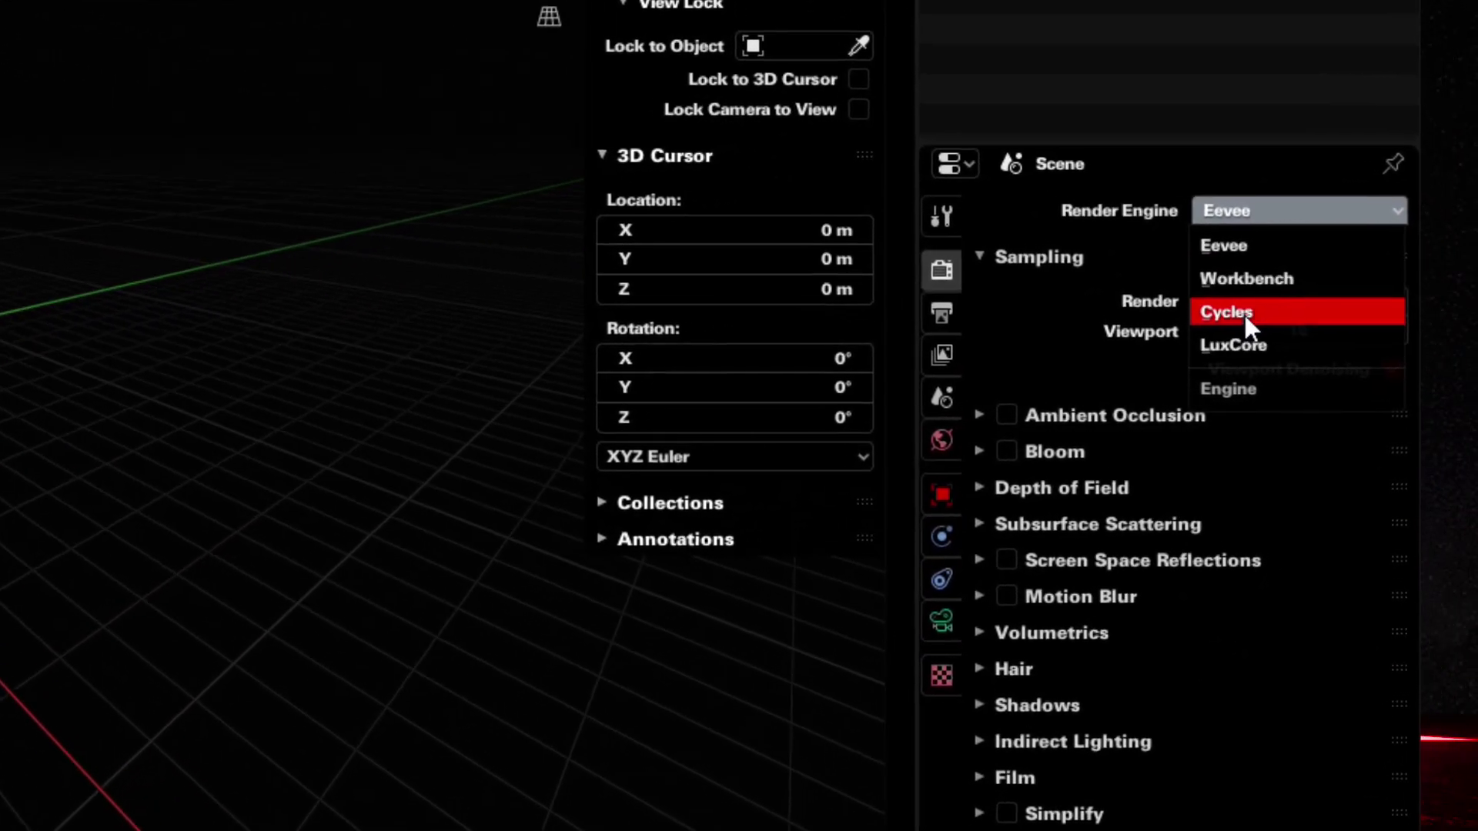
left_click(1241, 345)
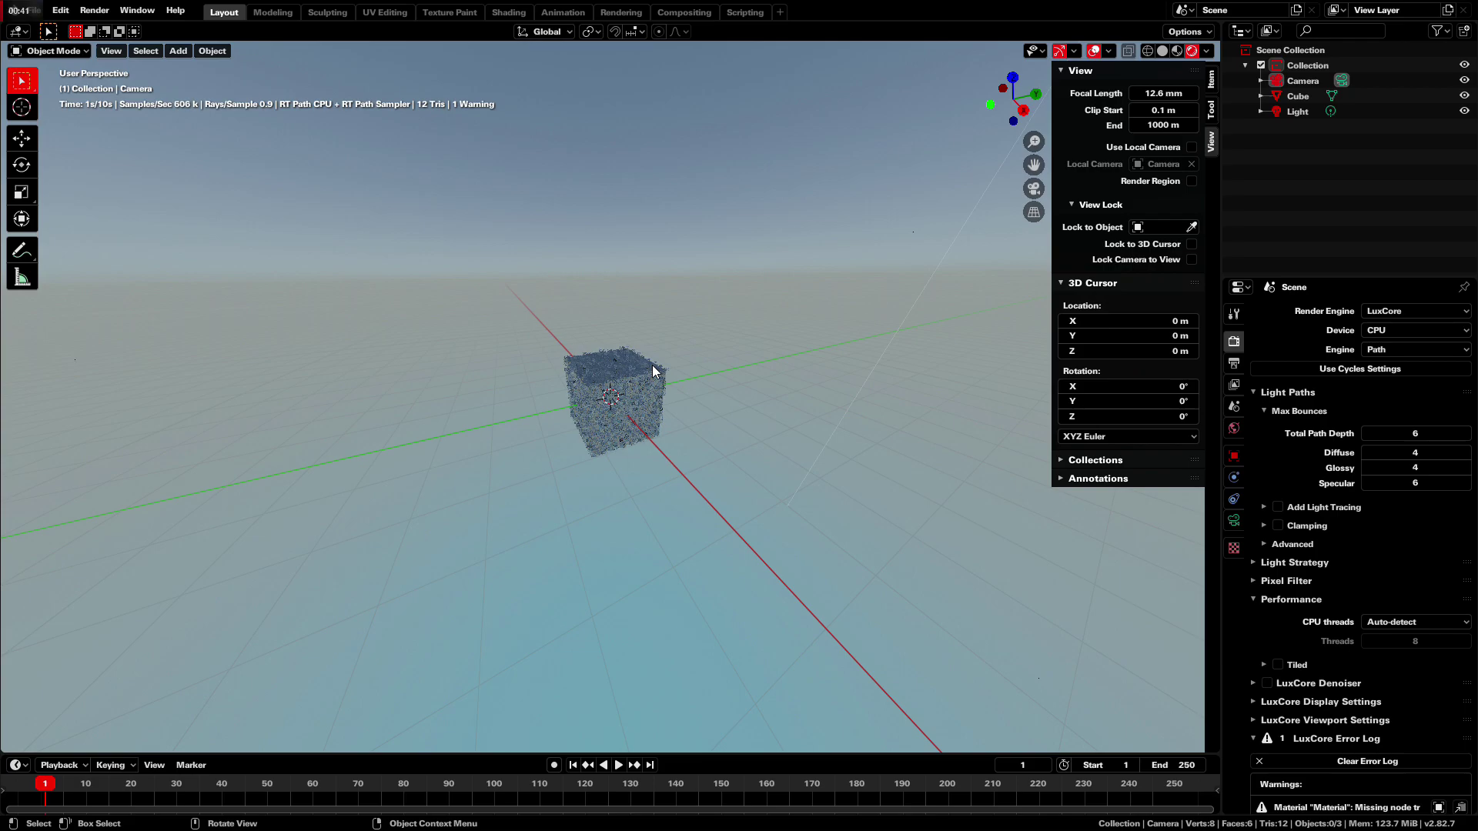
middle_click_drag(653, 371, 702, 375)
Raise the Plane.001 strip about 0.3 m along Z.
scroll(702, 376, "up", 4)
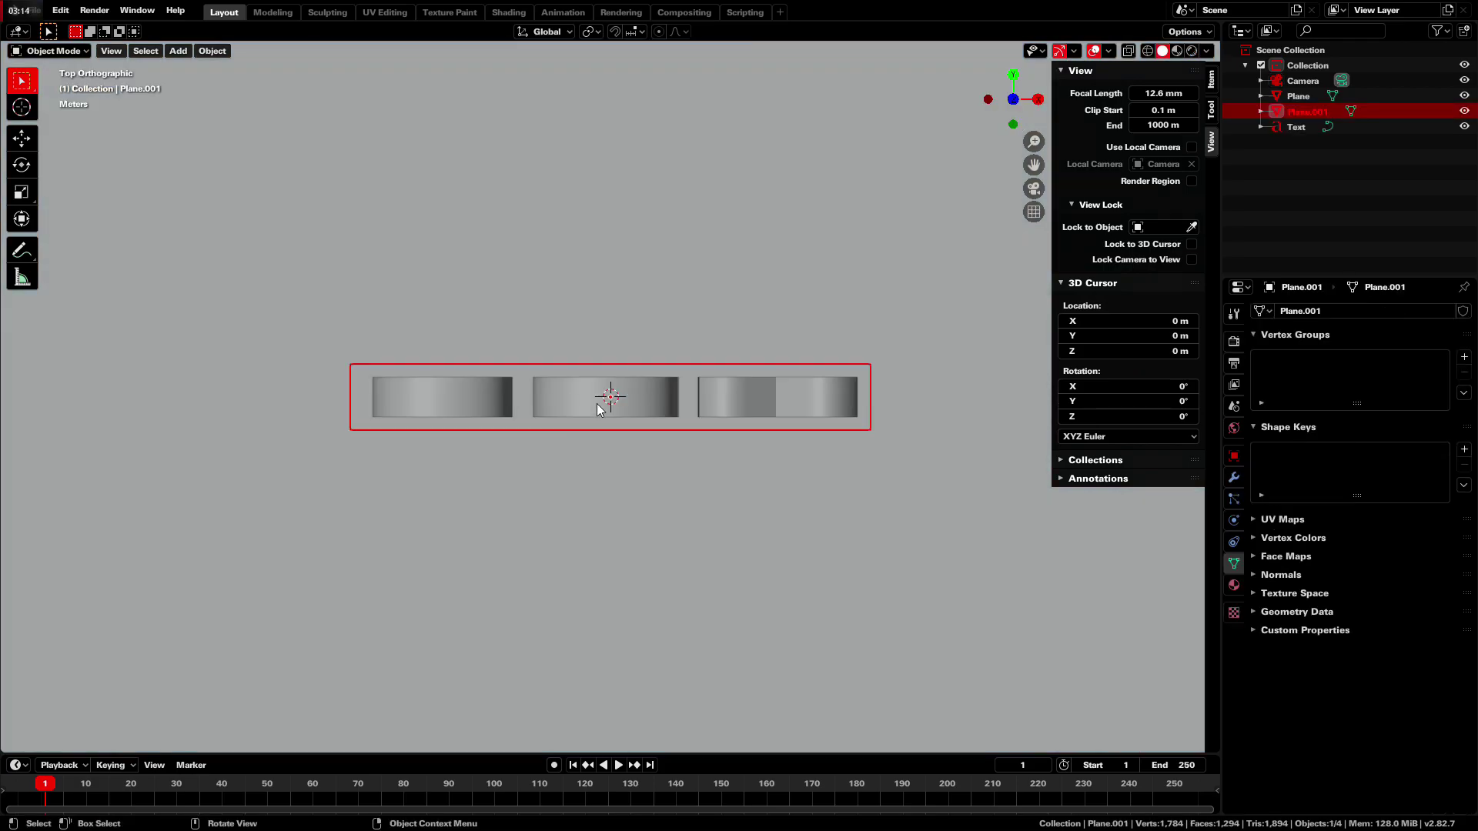
scroll(646, 417, "down", 3)
middle_click_drag(646, 417, 643, 345)
key("g")
key("z")
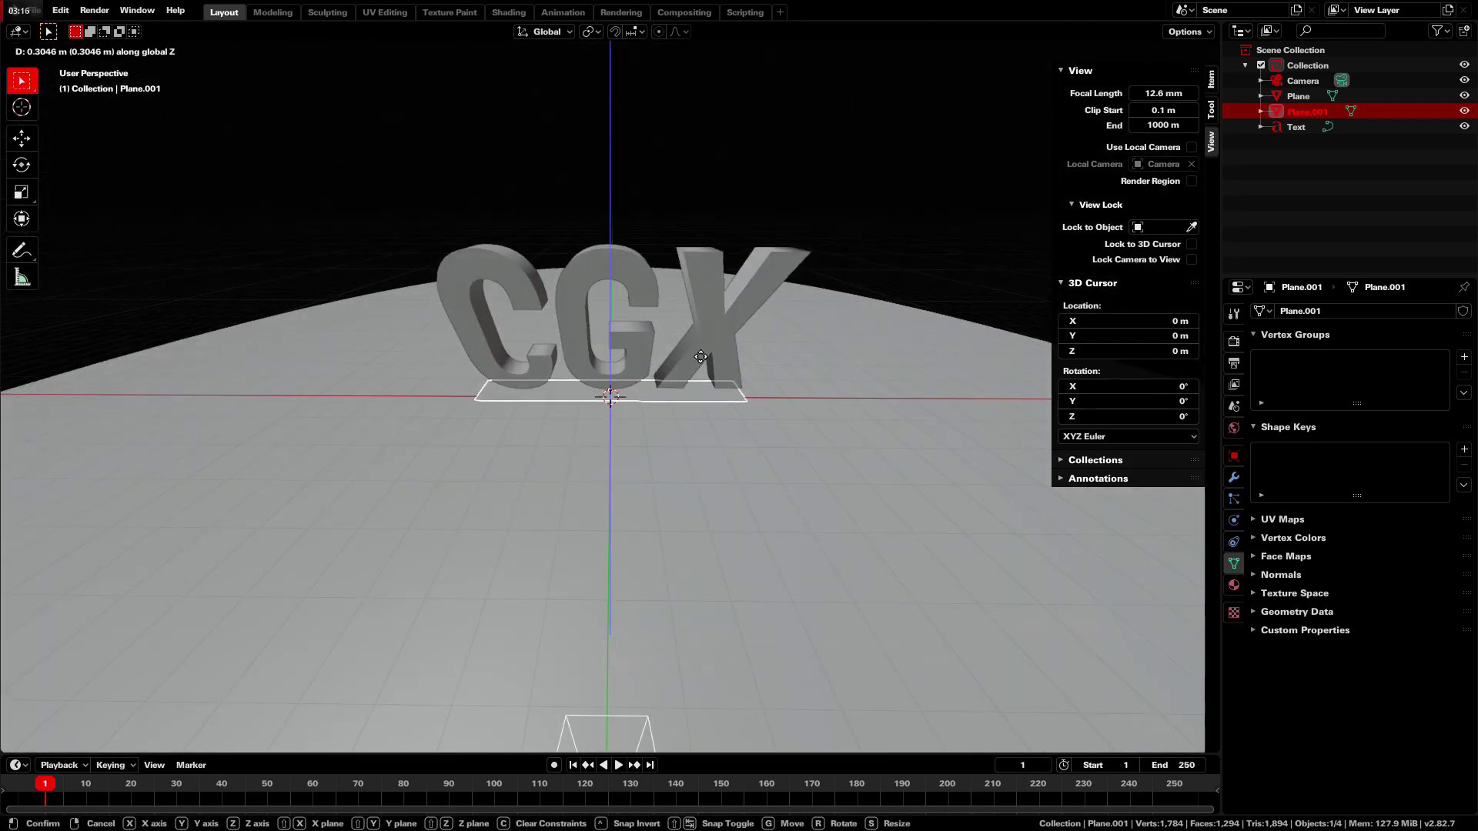
left_click(700, 360)
Give the ground plane a new Material.001 using nodes and the Disney preset.
left_click(783, 480)
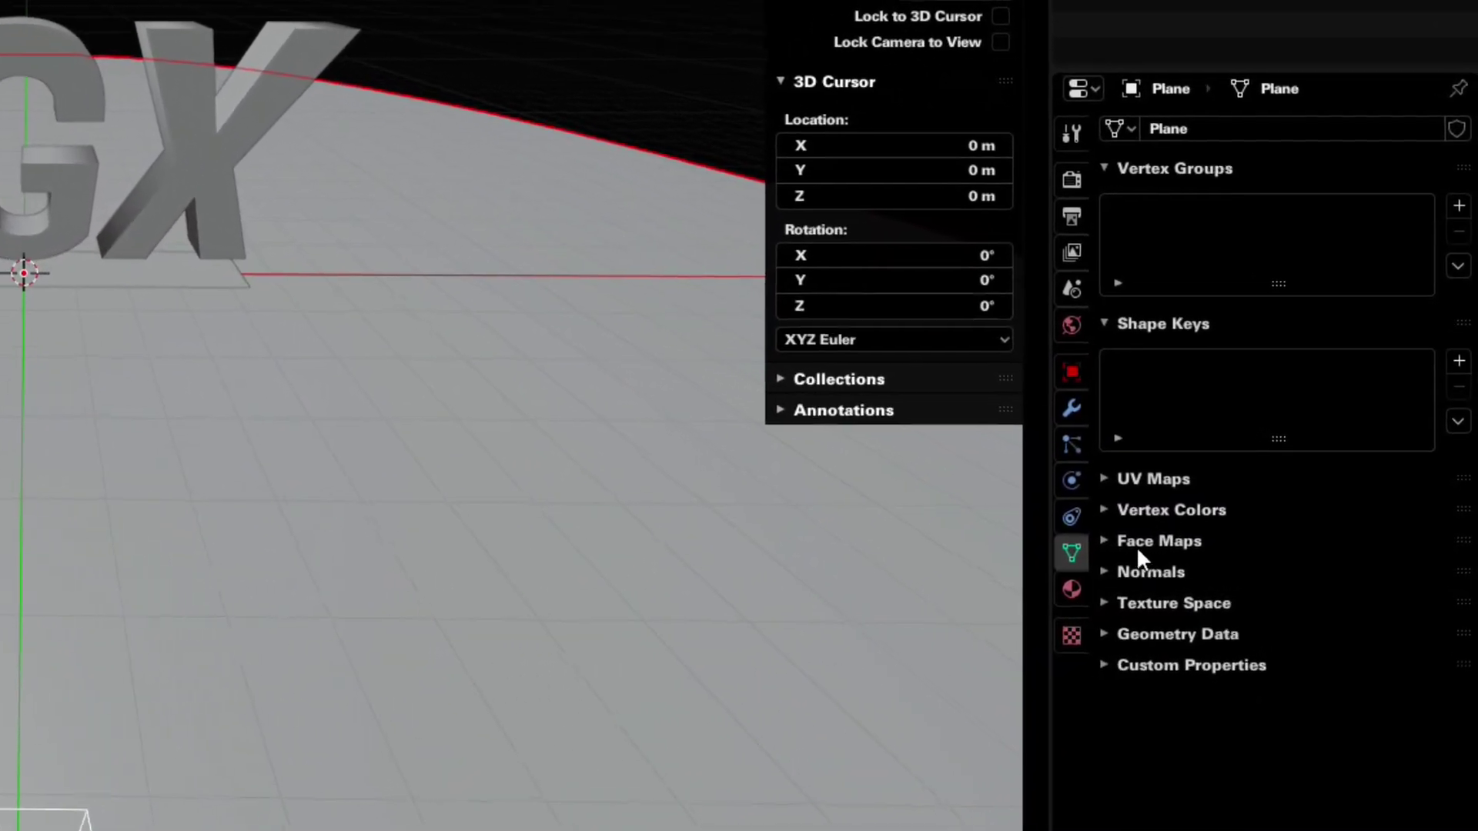
left_click(1070, 591)
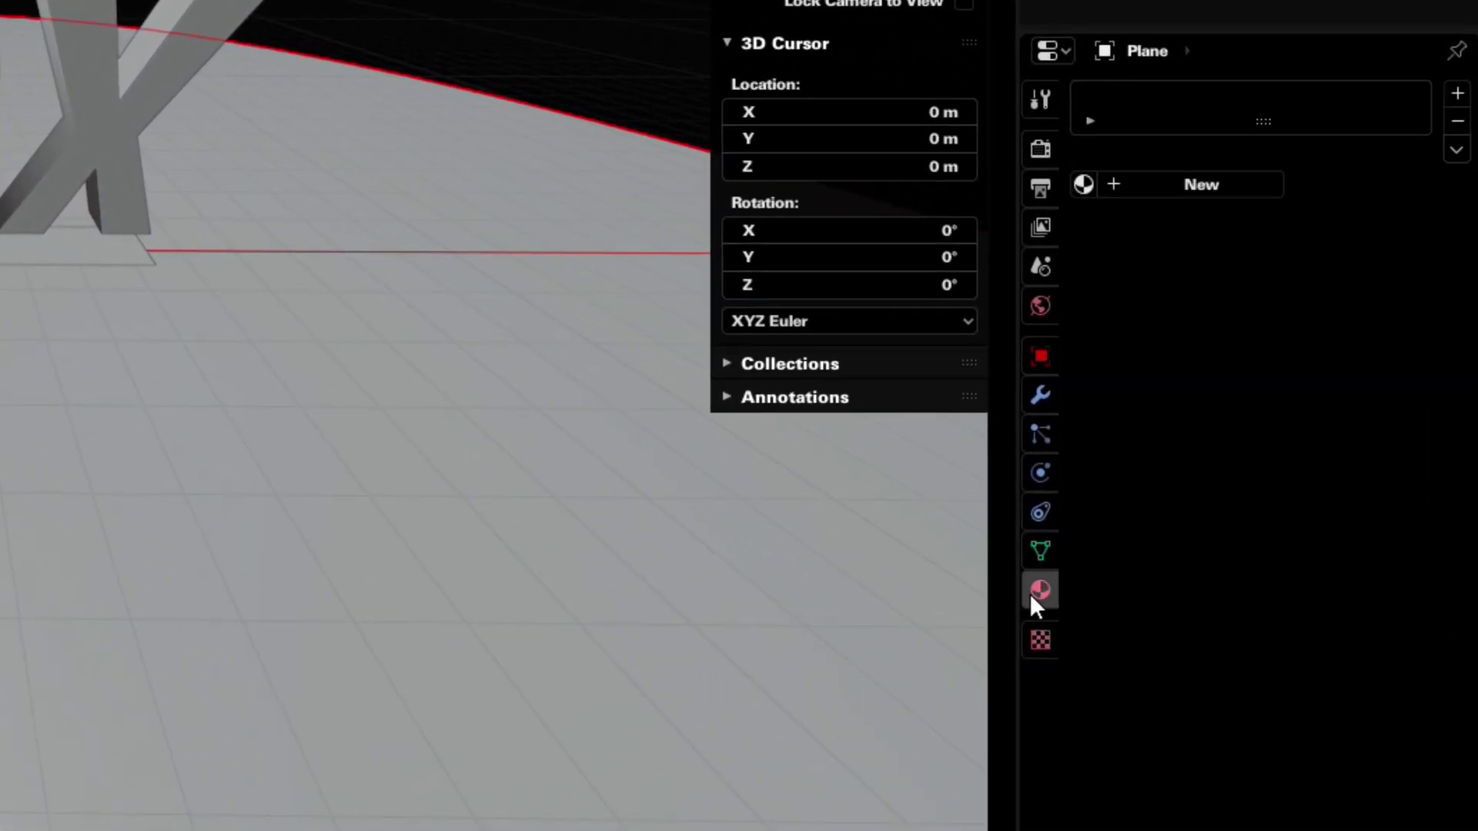
left_click(1160, 189)
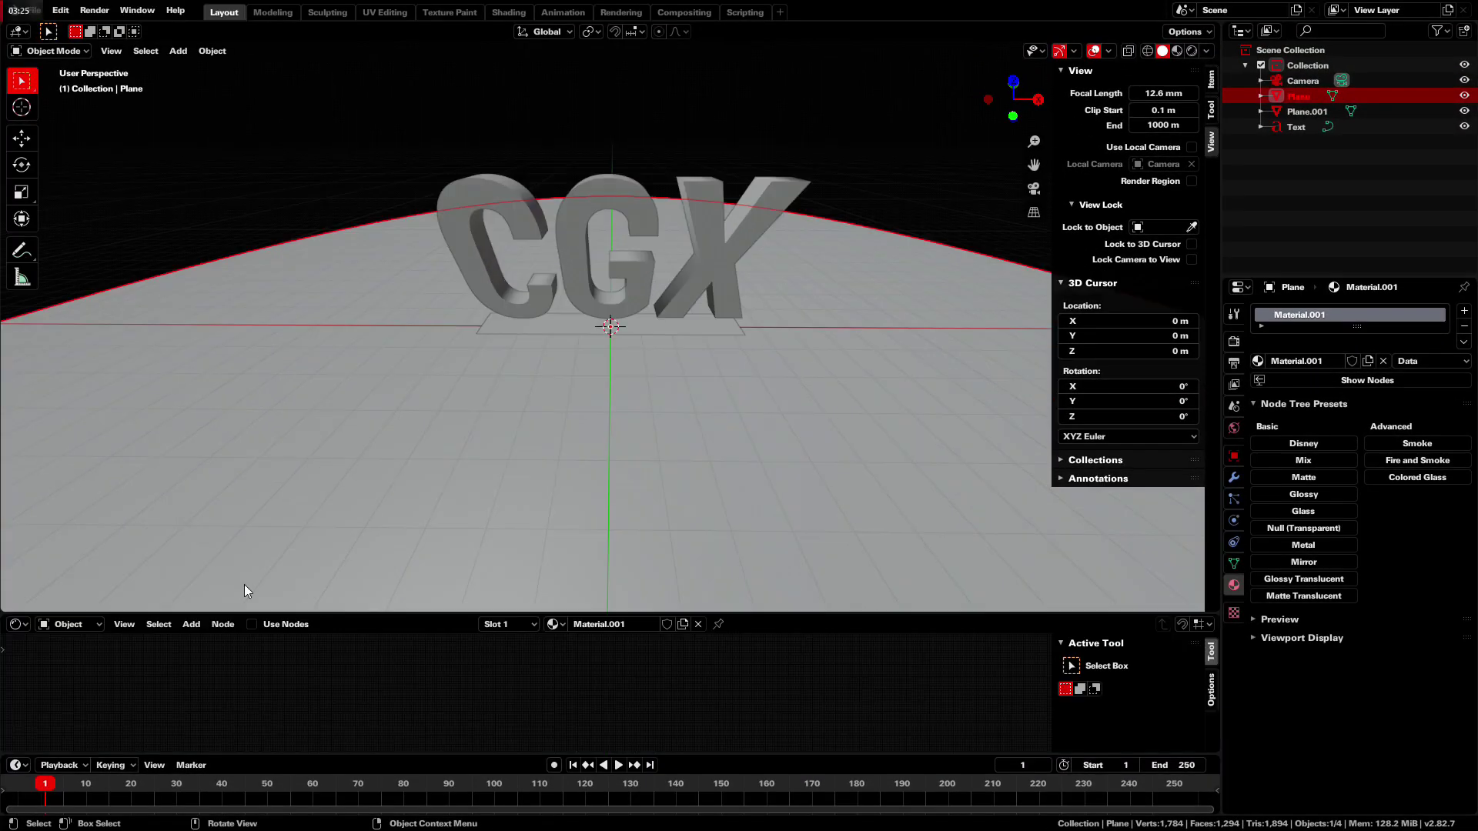
left_click(1352, 381)
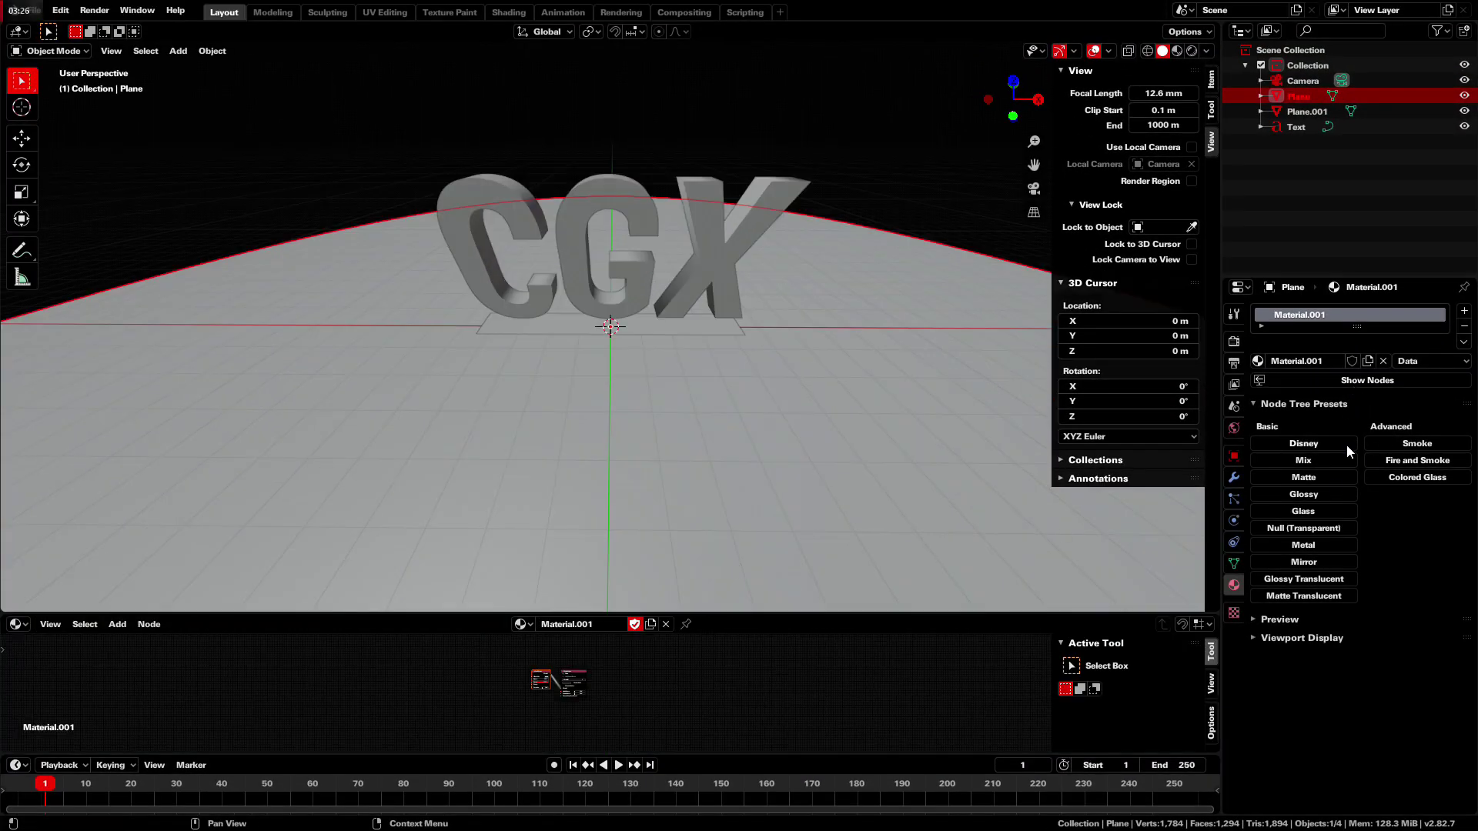
left_click(1346, 445)
scroll(545, 690, "up", 6)
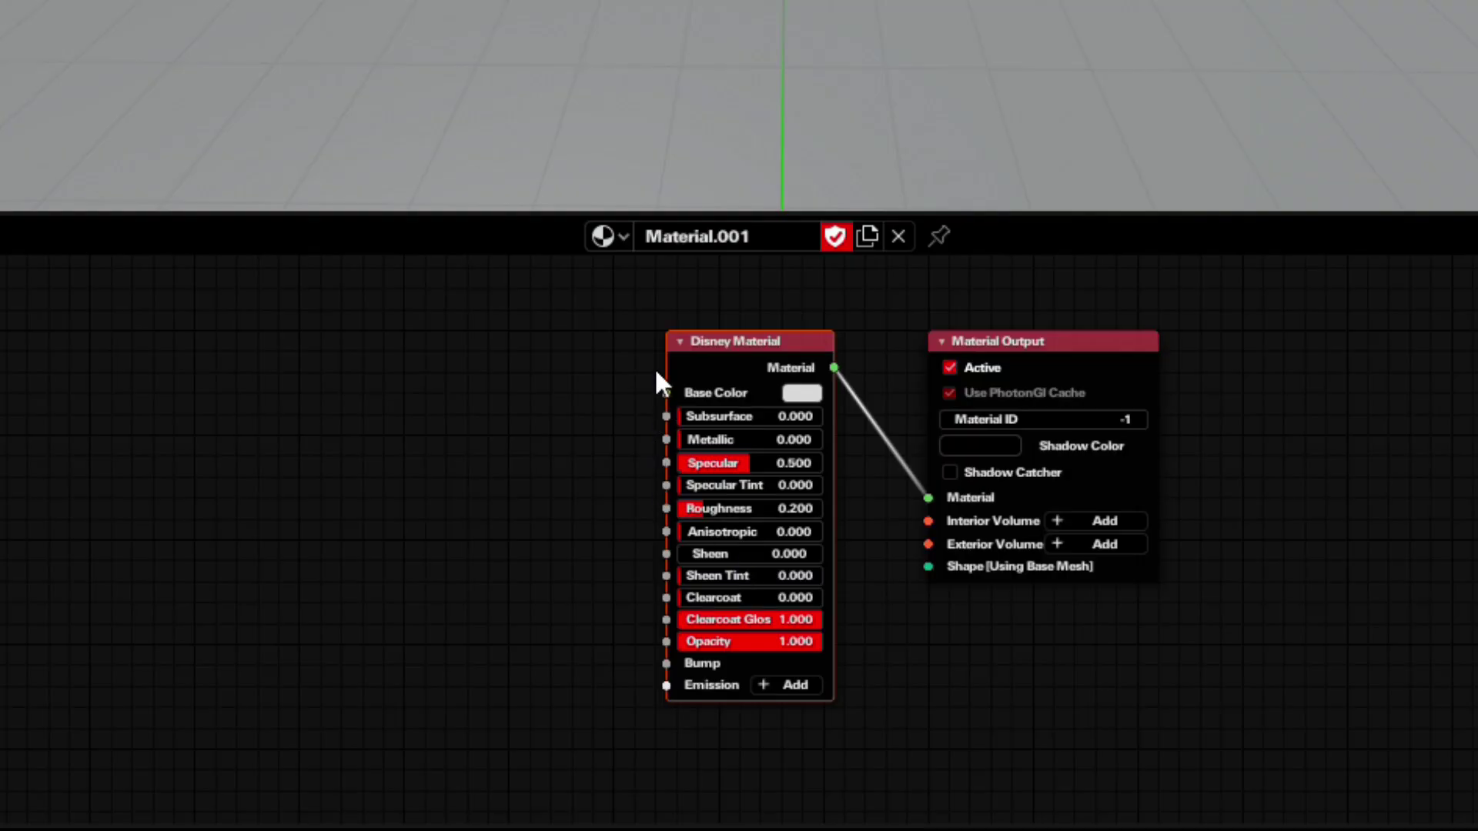
Import the Concrete06 col, rgh and nrm images from [4K]Concrete06 as image nodes.
key("shift+a")
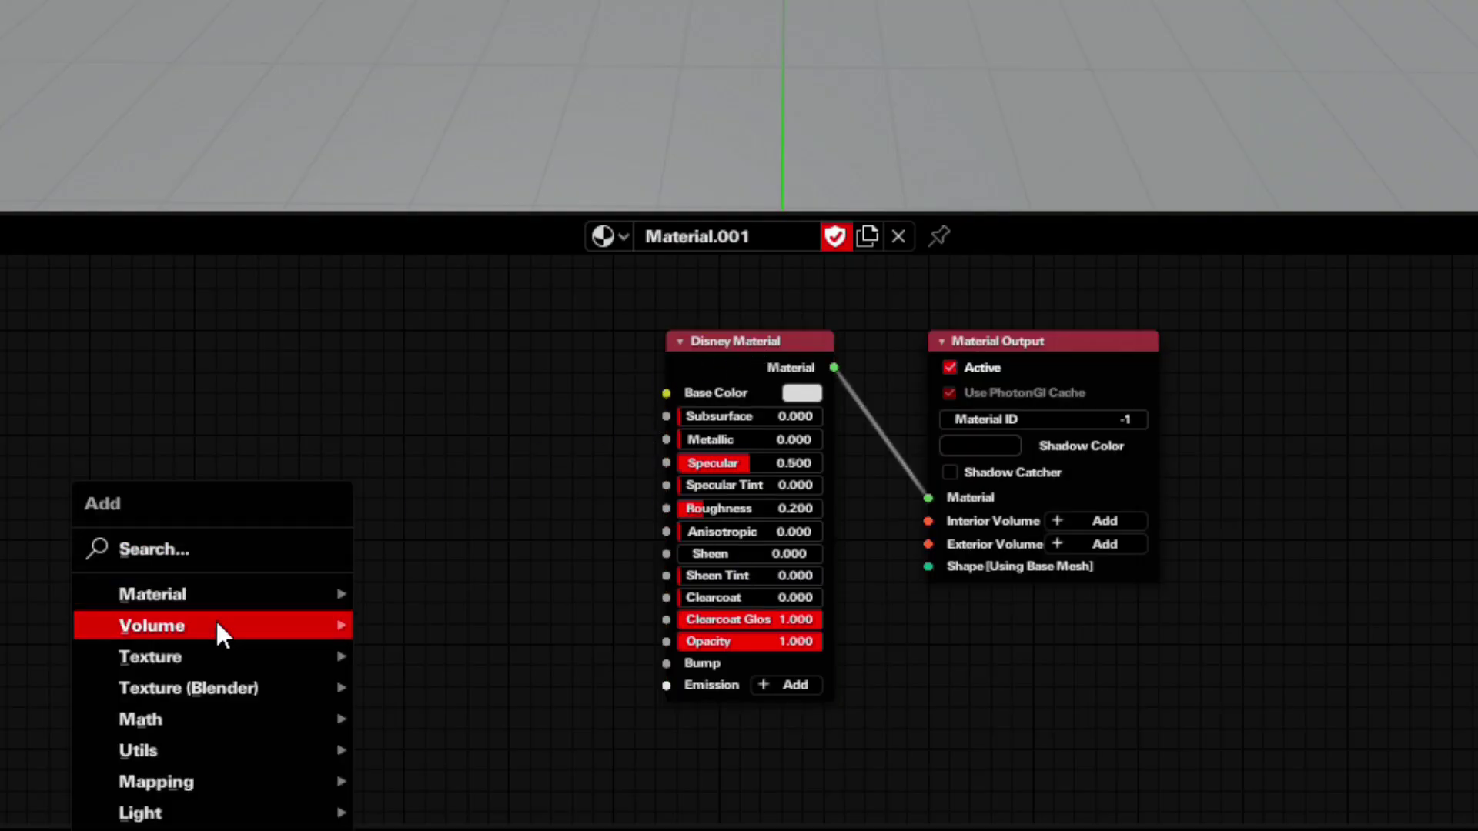
mouse_move(197, 655)
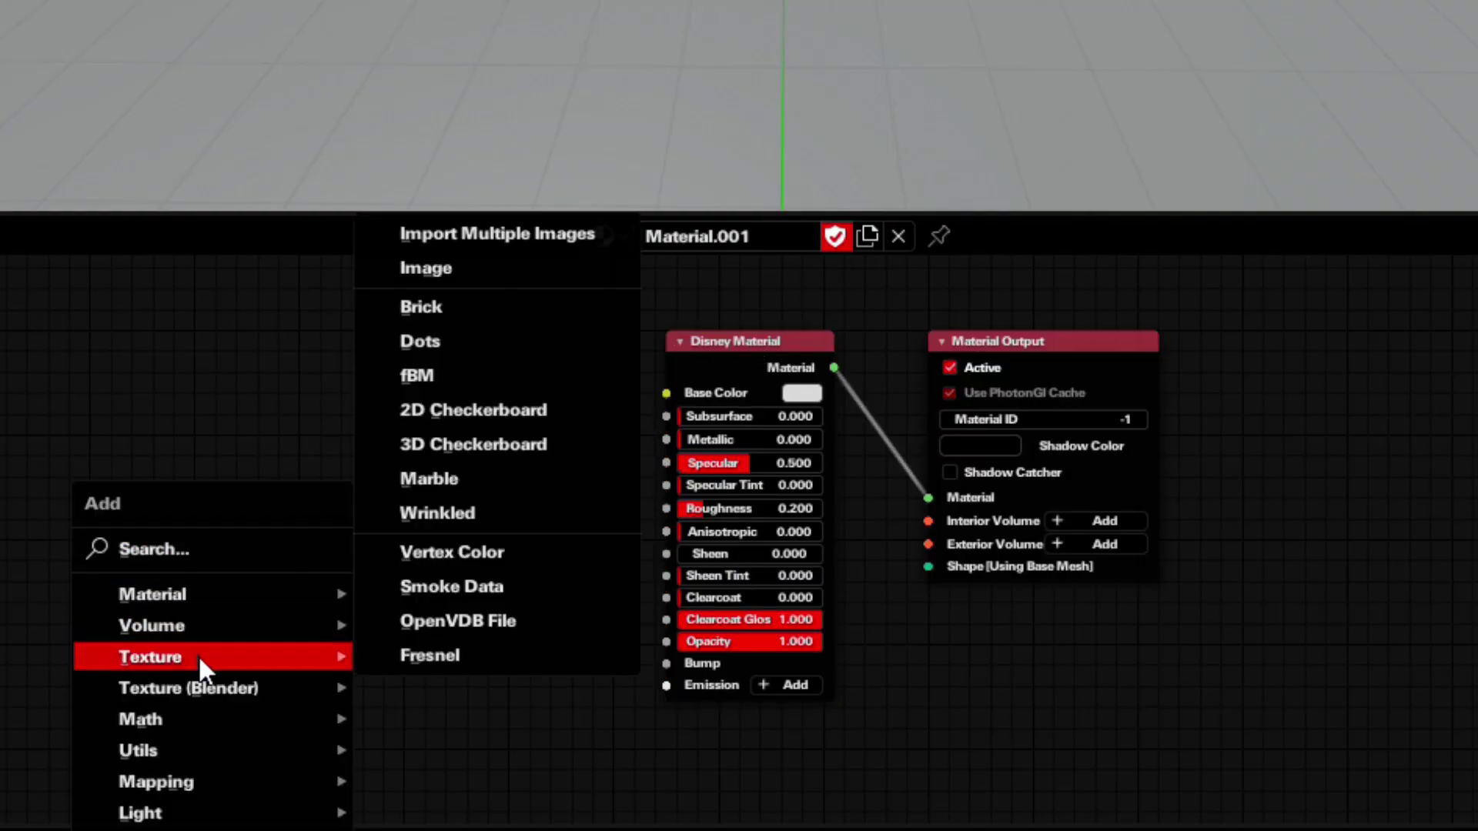
left_click(506, 230)
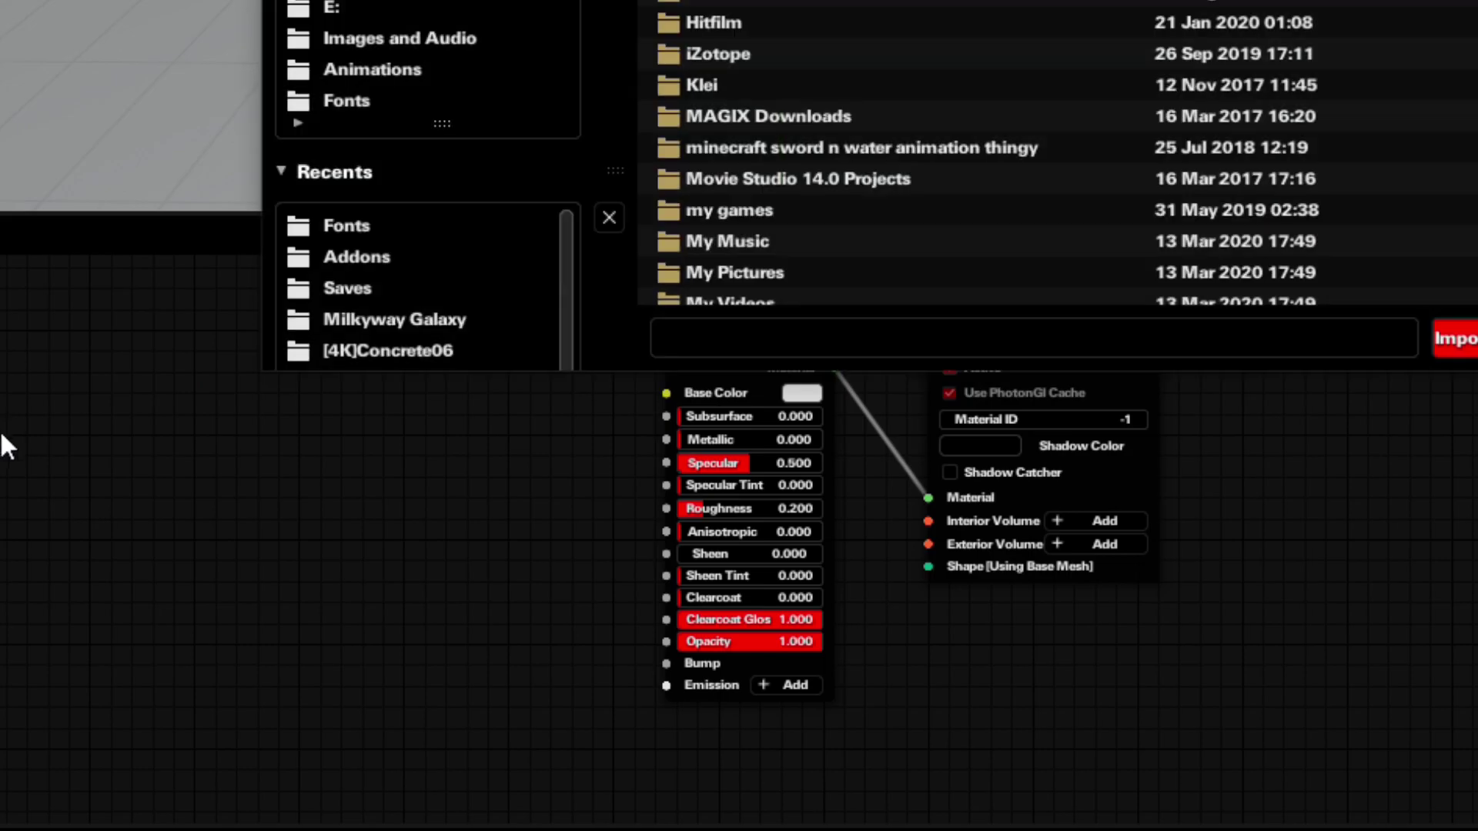
scroll(989, 164, "up", 5)
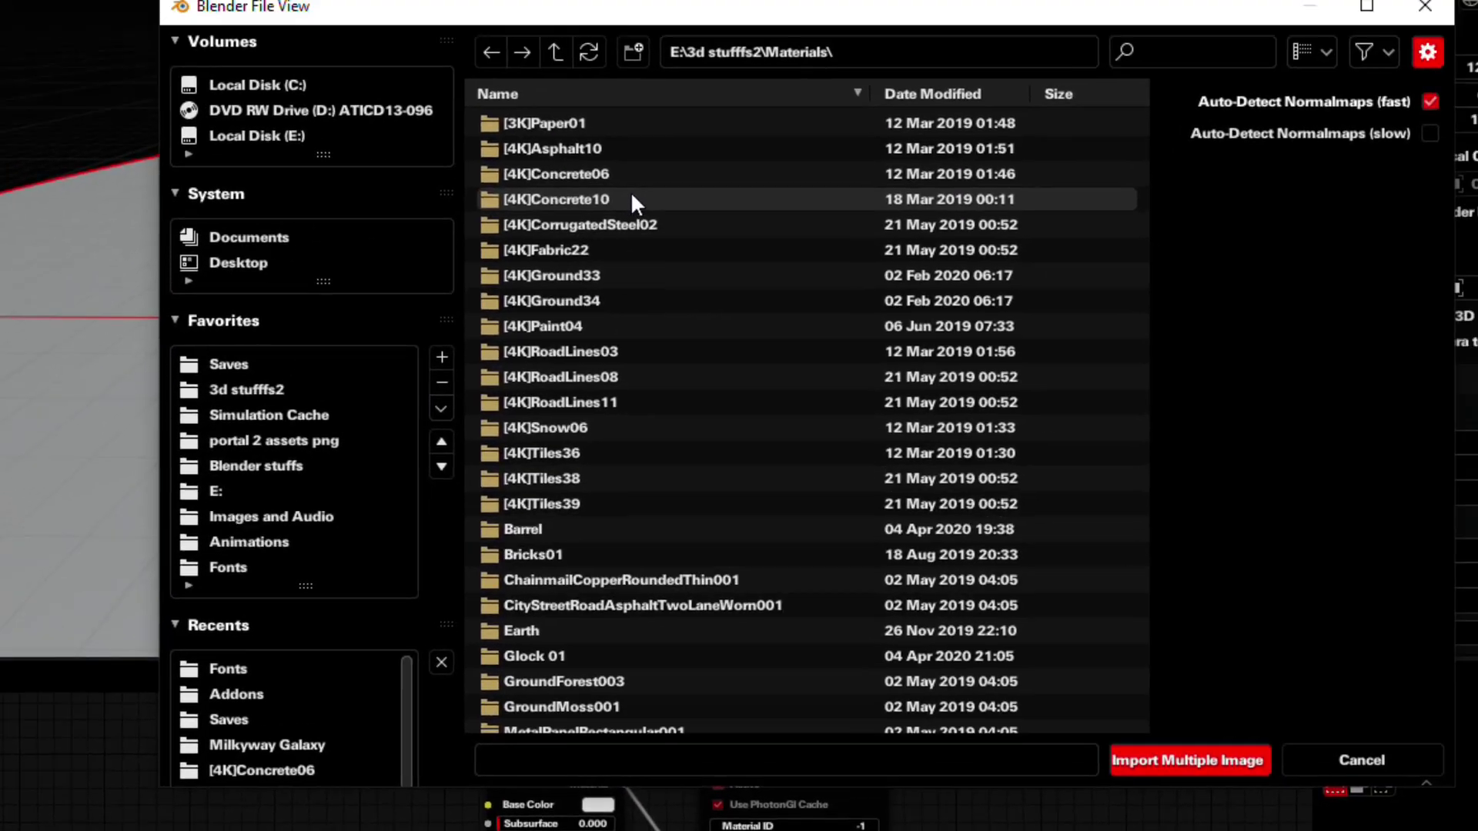
double_click(621, 200)
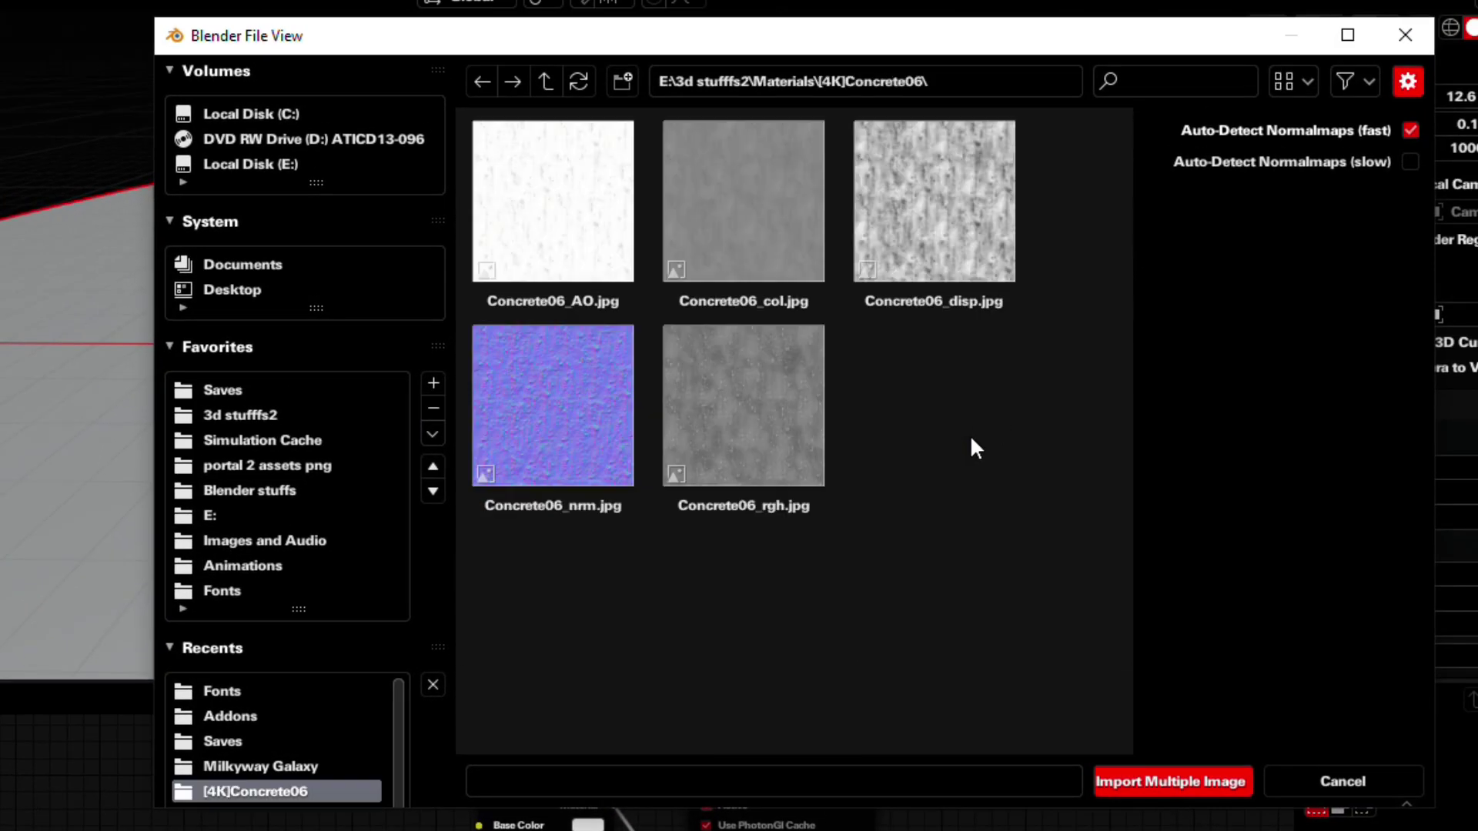
left_click(569, 454)
left_click(774, 454, "ctrl")
left_click(743, 212, "ctrl")
left_click(1165, 768)
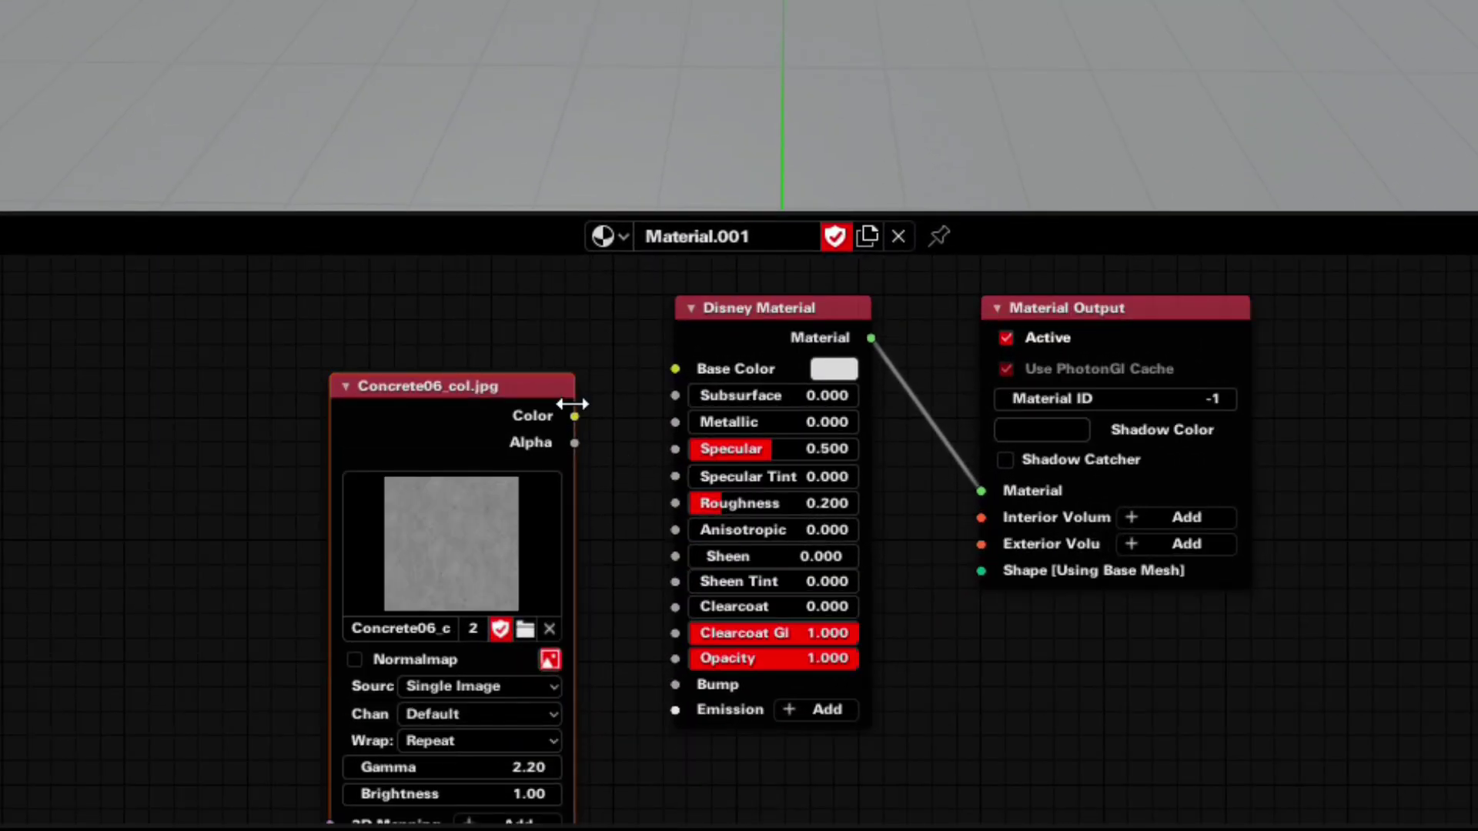
Link the colour texture to Base Color and the roughness texture to Roughness.
left_click_drag(574, 416, 675, 368)
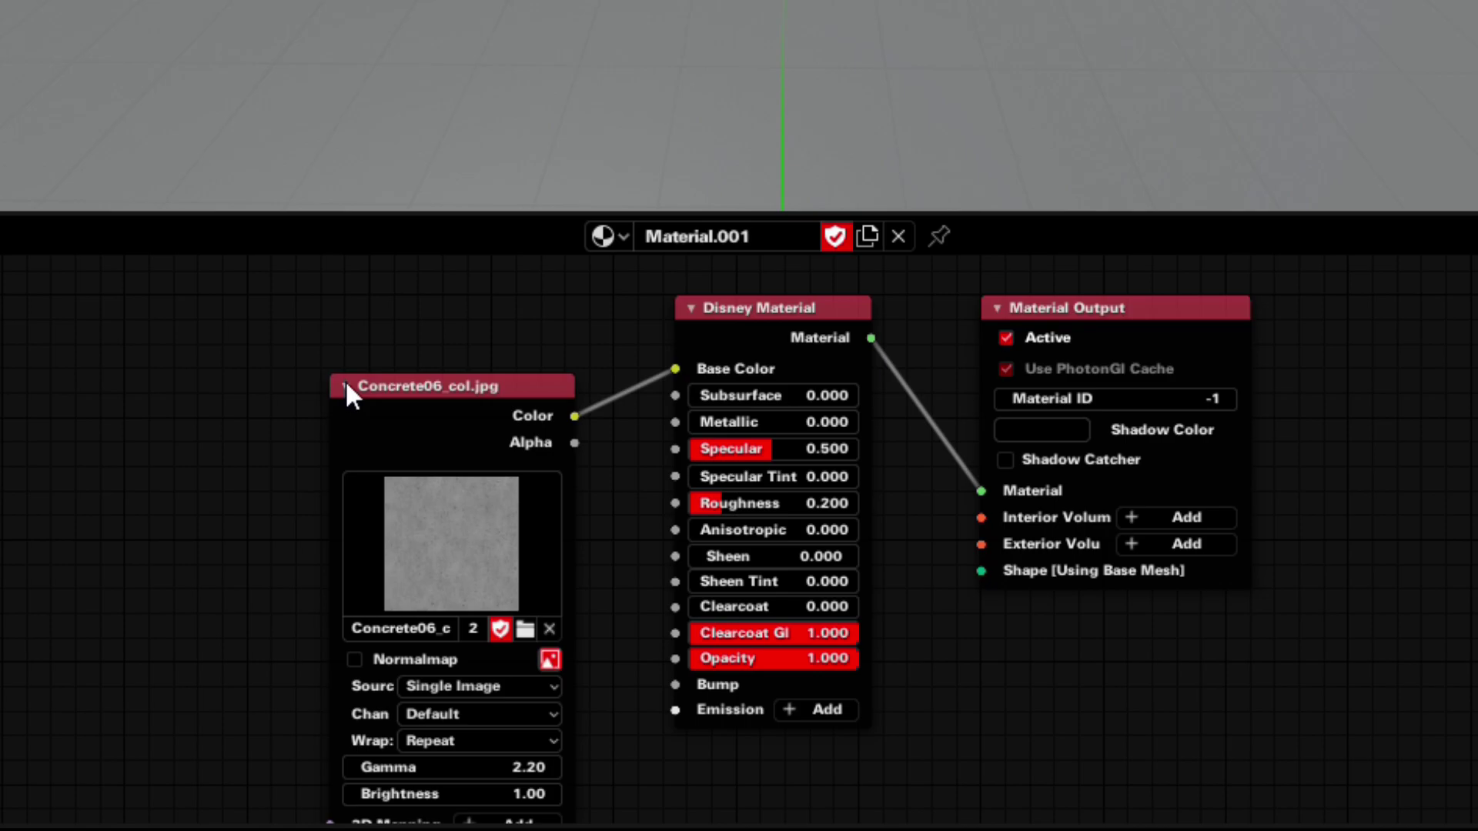
scroll(347, 390, "down", 5)
left_click_drag(568, 416, 760, 320)
scroll(692, 369, "down", 3)
scroll(616, 500, "up", 2)
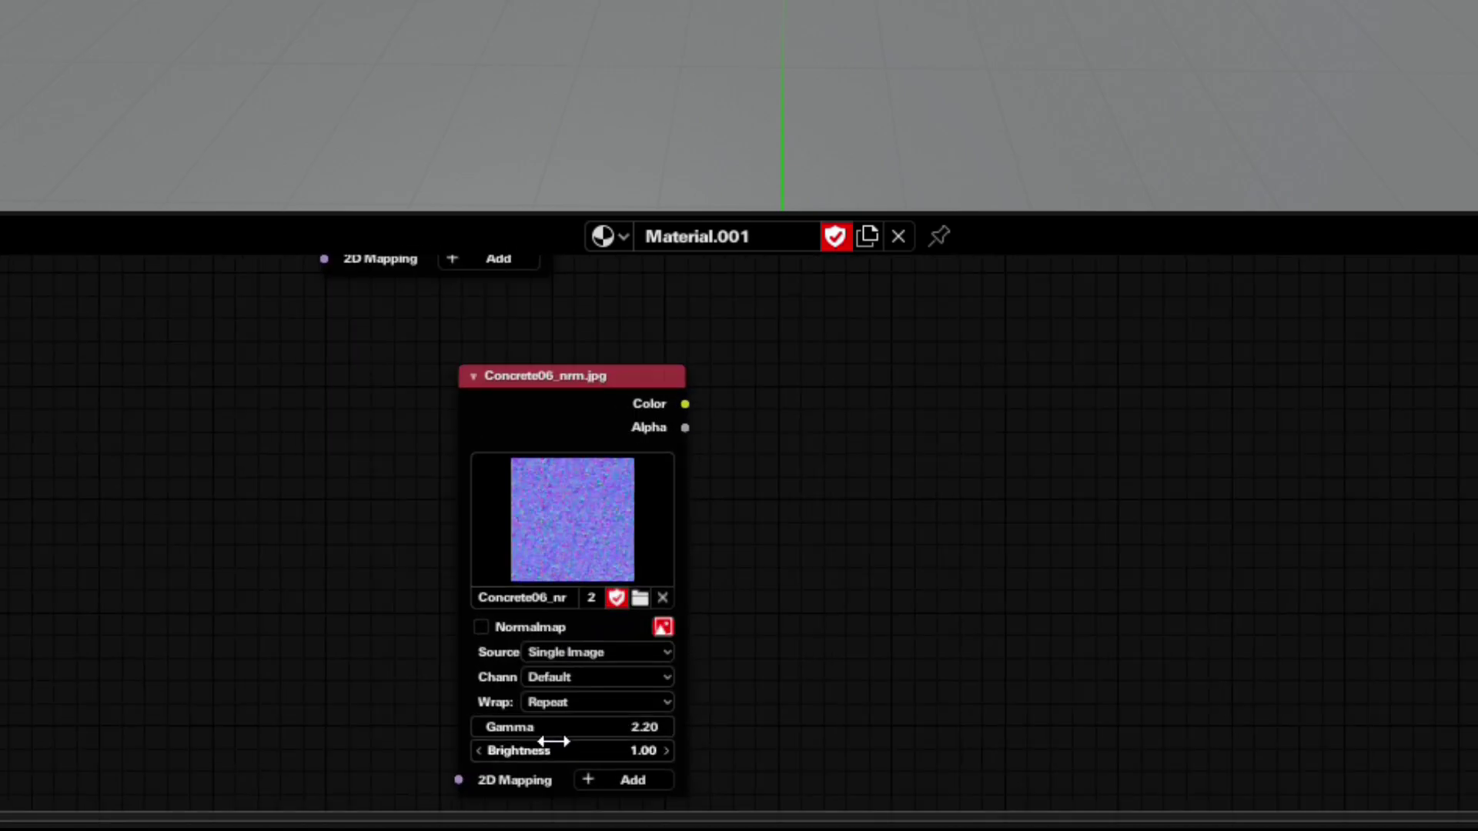
Mark Concrete06_nrm as a normal map and connect it to the Disney Bump input.
left_click(481, 623)
middle_click_drag(528, 633, 580, 745)
scroll(580, 746, "down", 1)
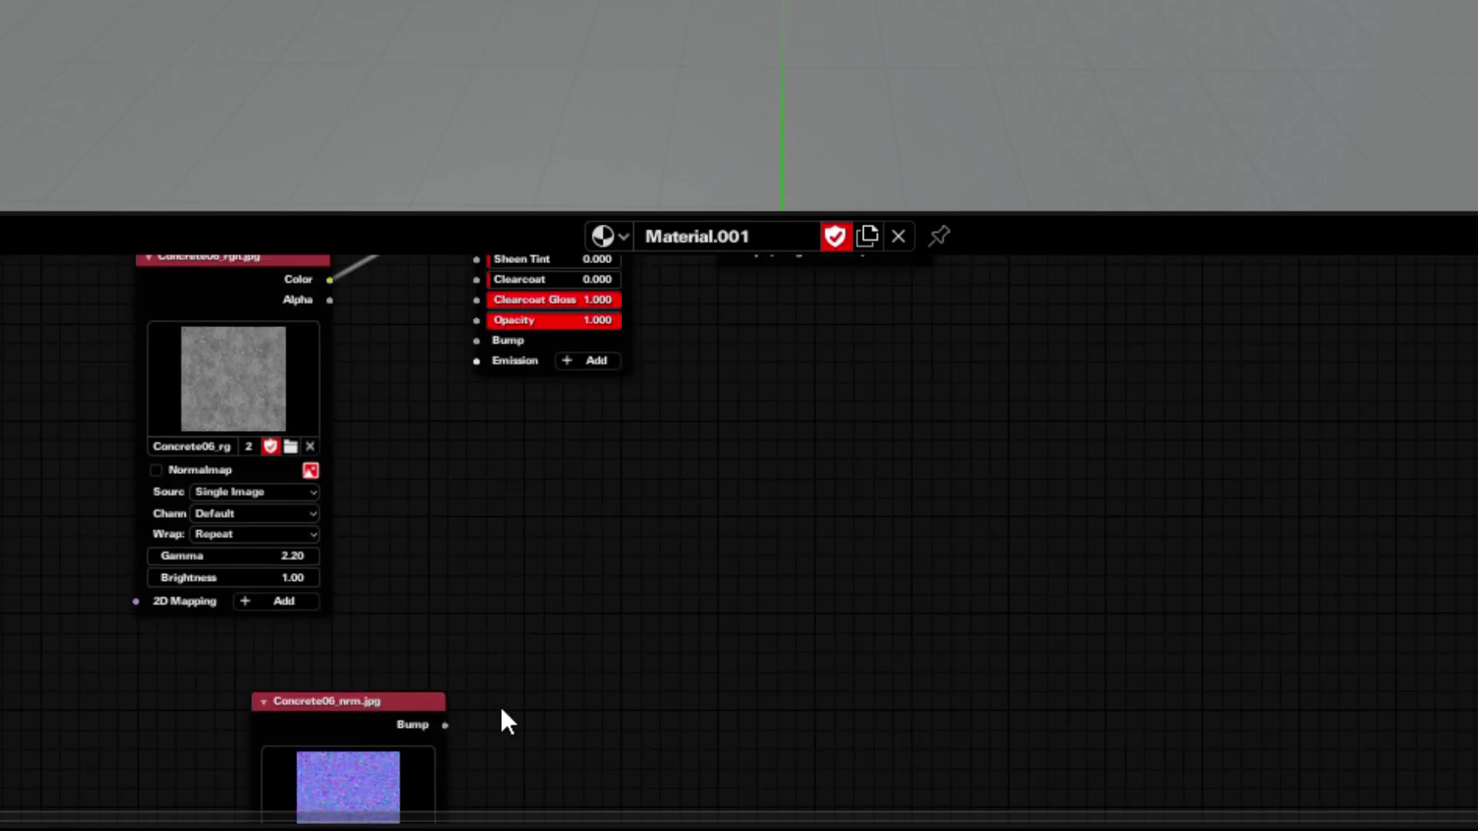
left_click_drag(445, 724, 487, 346)
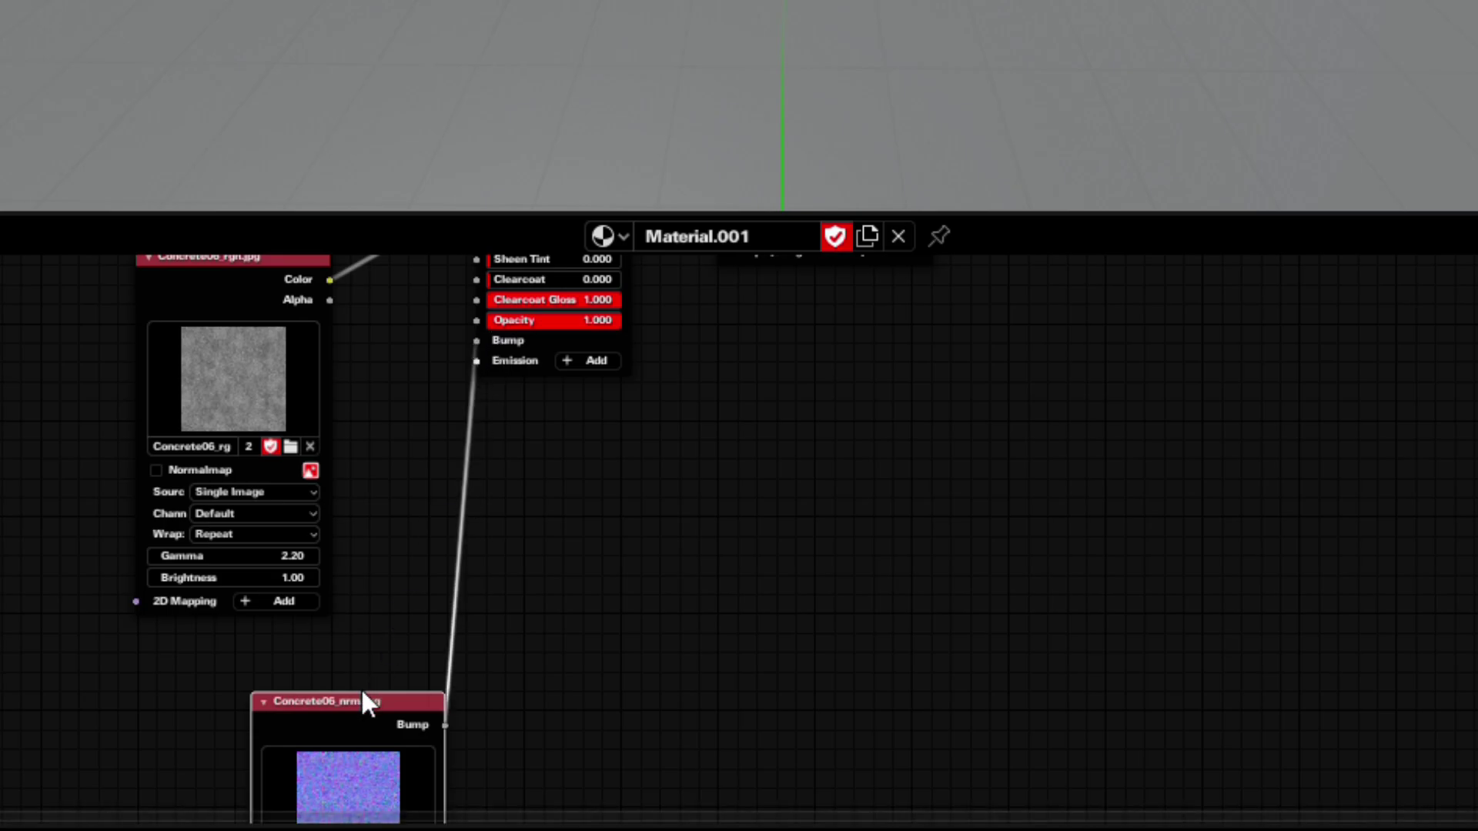
middle_click_drag(366, 699, 380, 432)
scroll(393, 538, "up", 3)
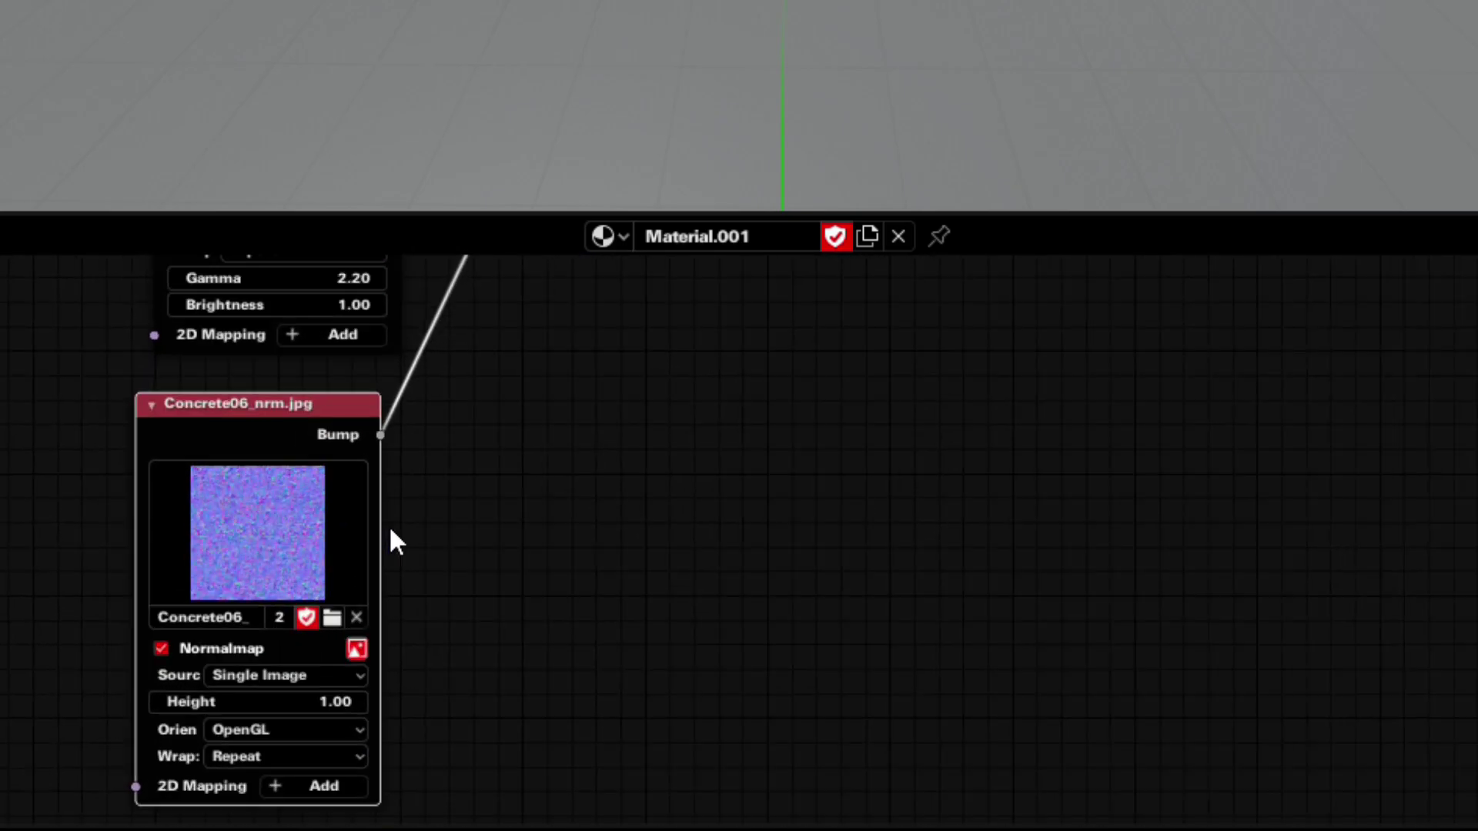
Add a 2D Mapping node and connect it to the Concrete06_col texture.
left_click(271, 802)
scroll(311, 495, "down", 1)
middle_click_drag(311, 494, 376, 816)
middle_click_drag(417, 352, 385, 676)
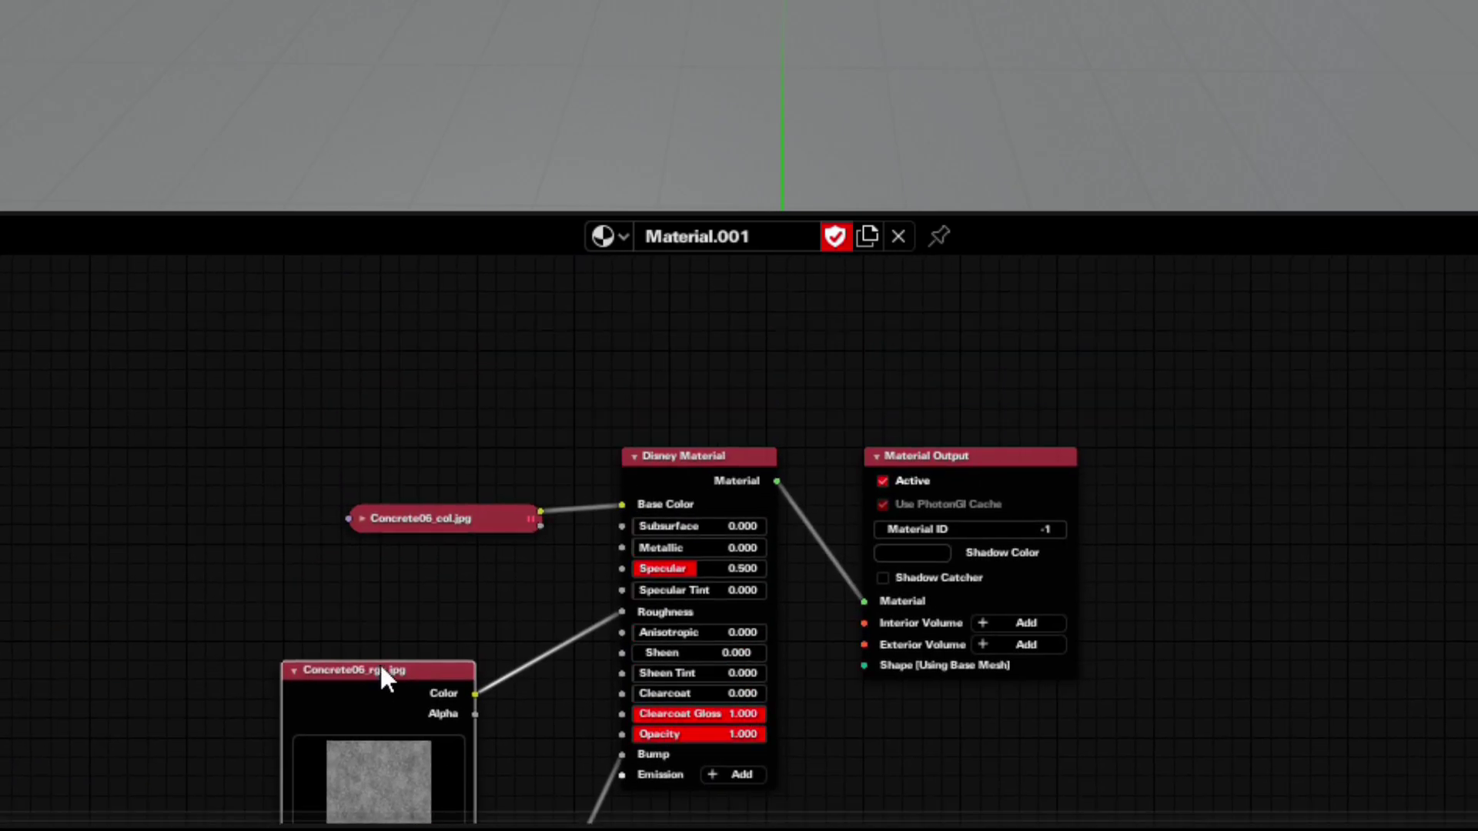
middle_click_drag(303, 654, 382, 403)
left_click_drag(214, 747, 421, 270)
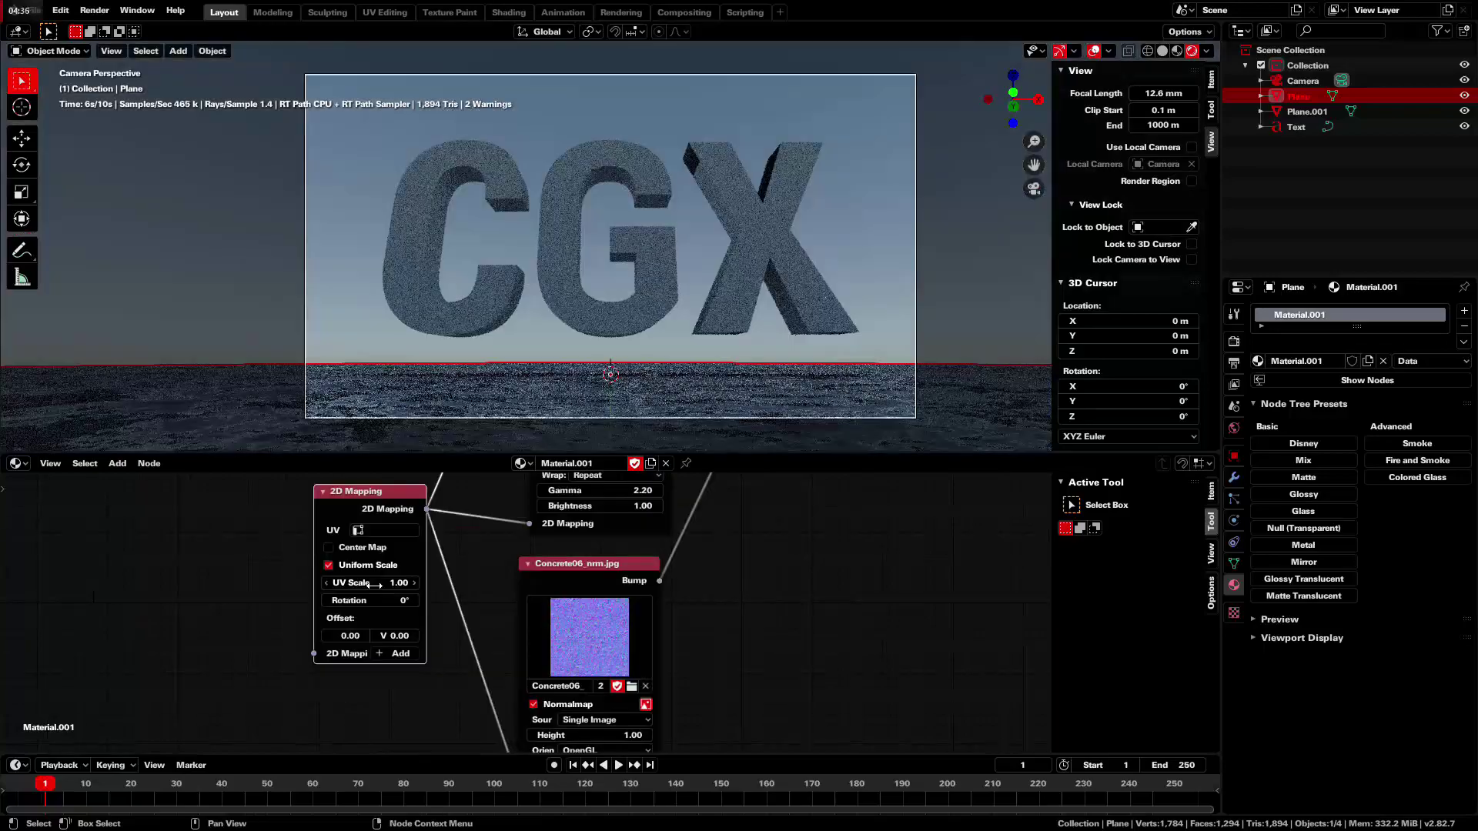
Set UV scale to 2.92 and give the text a Disney material, Metallic 1, Roughness 0.543.
left_click_drag(373, 585, 454, 585)
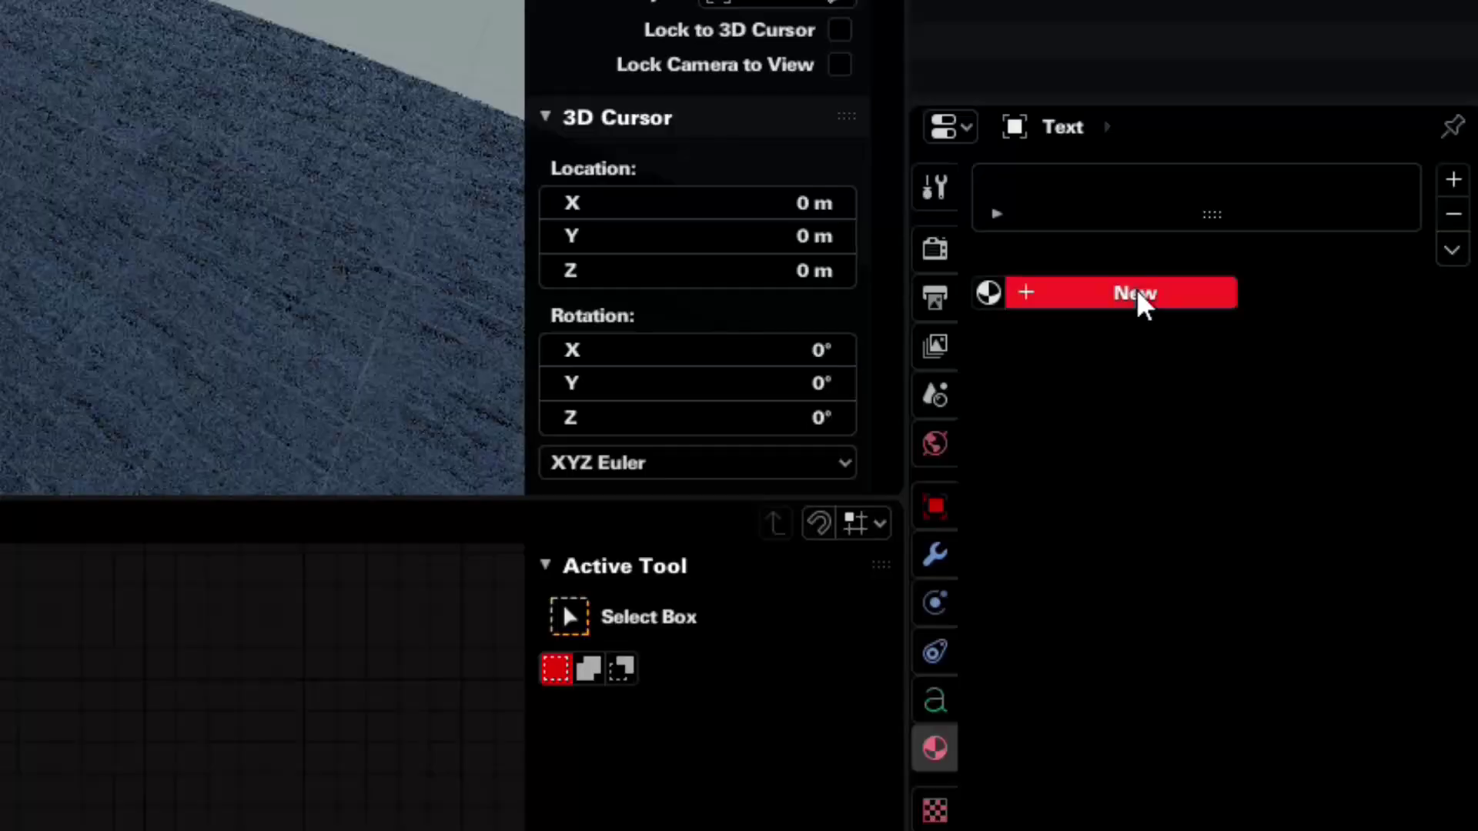
left_click(1135, 291)
left_click(1094, 471)
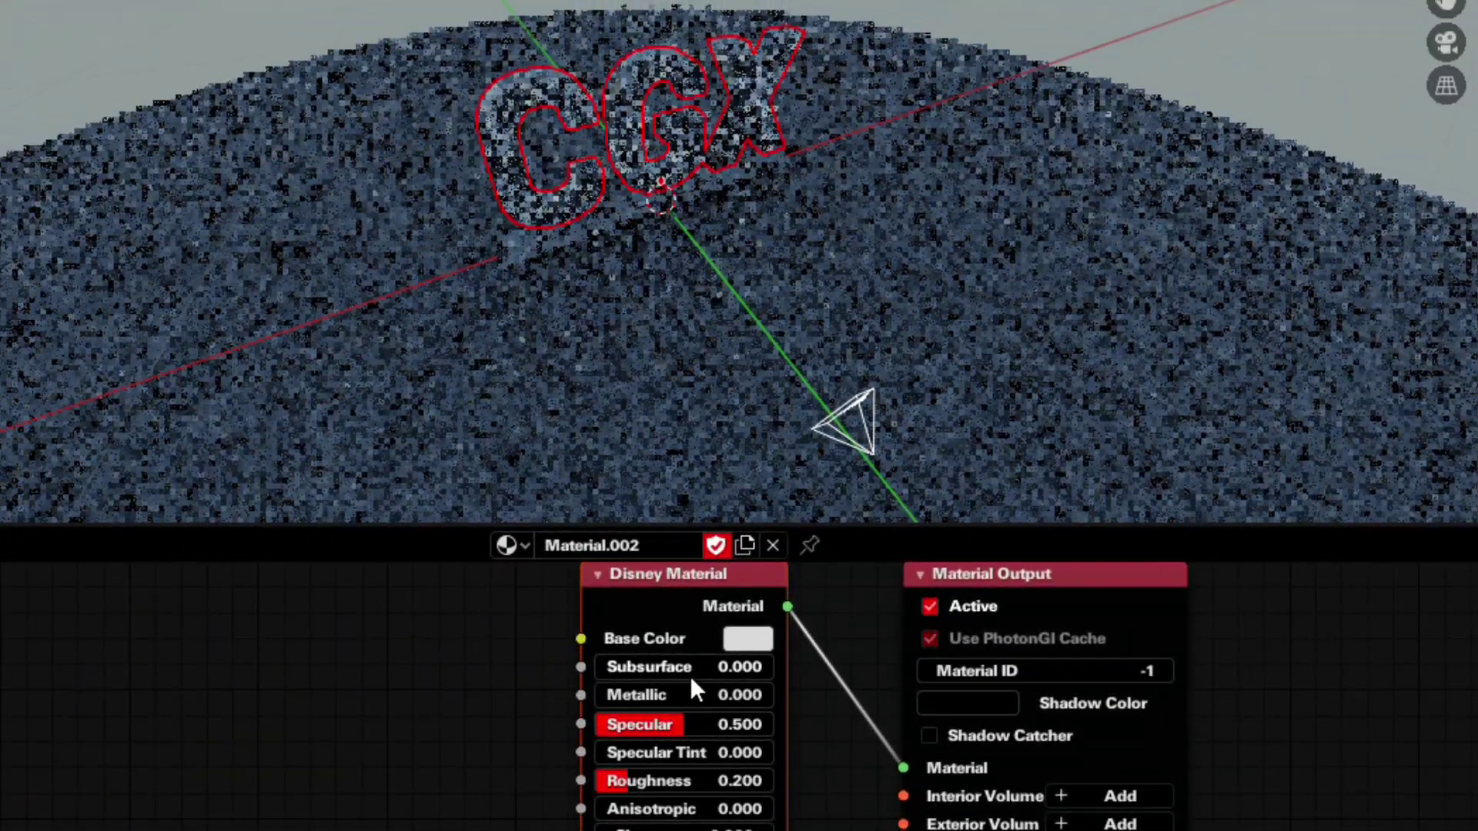
left_click_drag(503, 697, 689, 696)
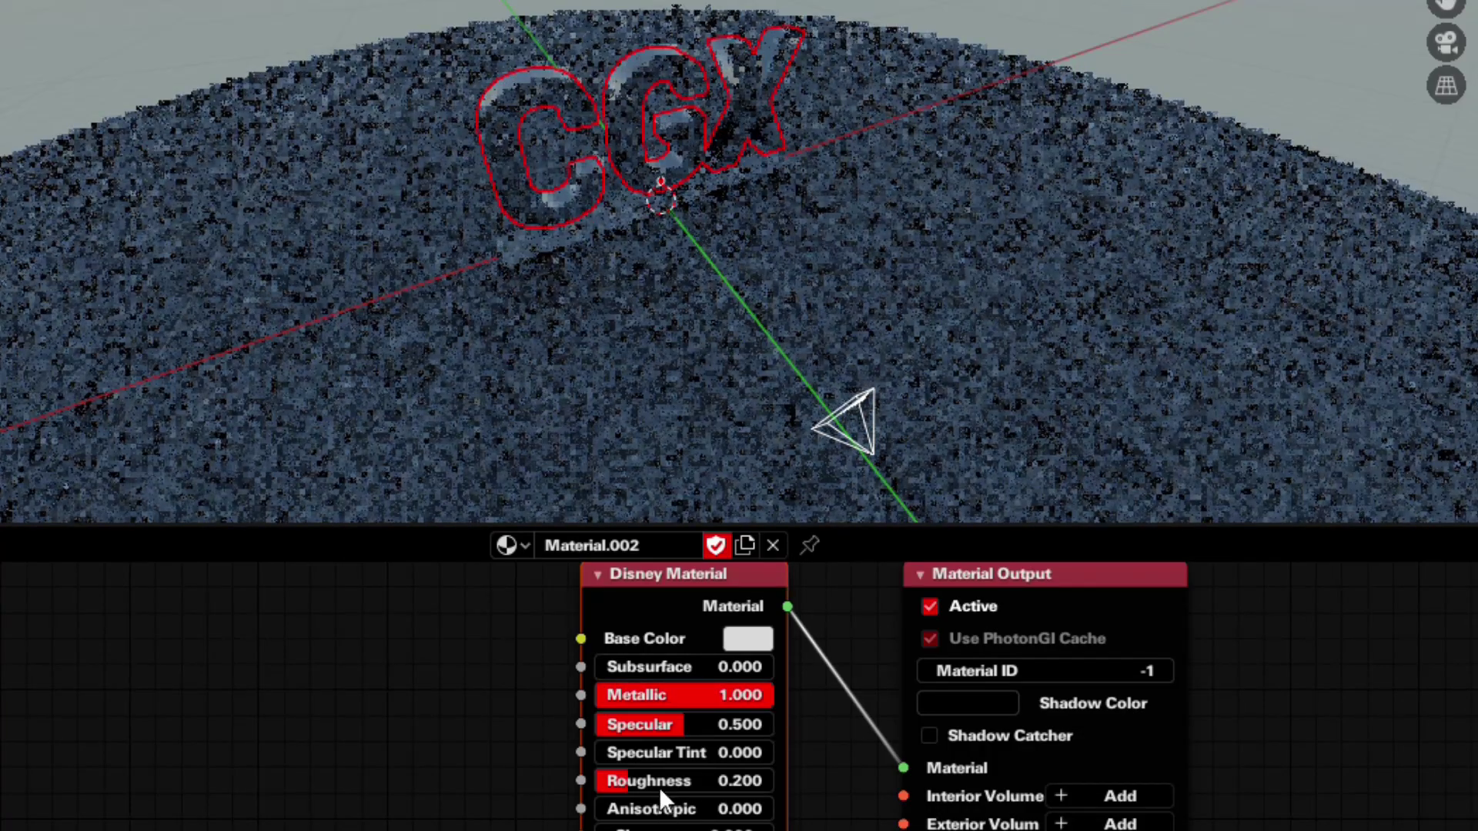
left_click_drag(668, 781, 741, 781)
Switch the World Light to HDRI and browse for the eso0932a.tif image.
left_click(1000, 440)
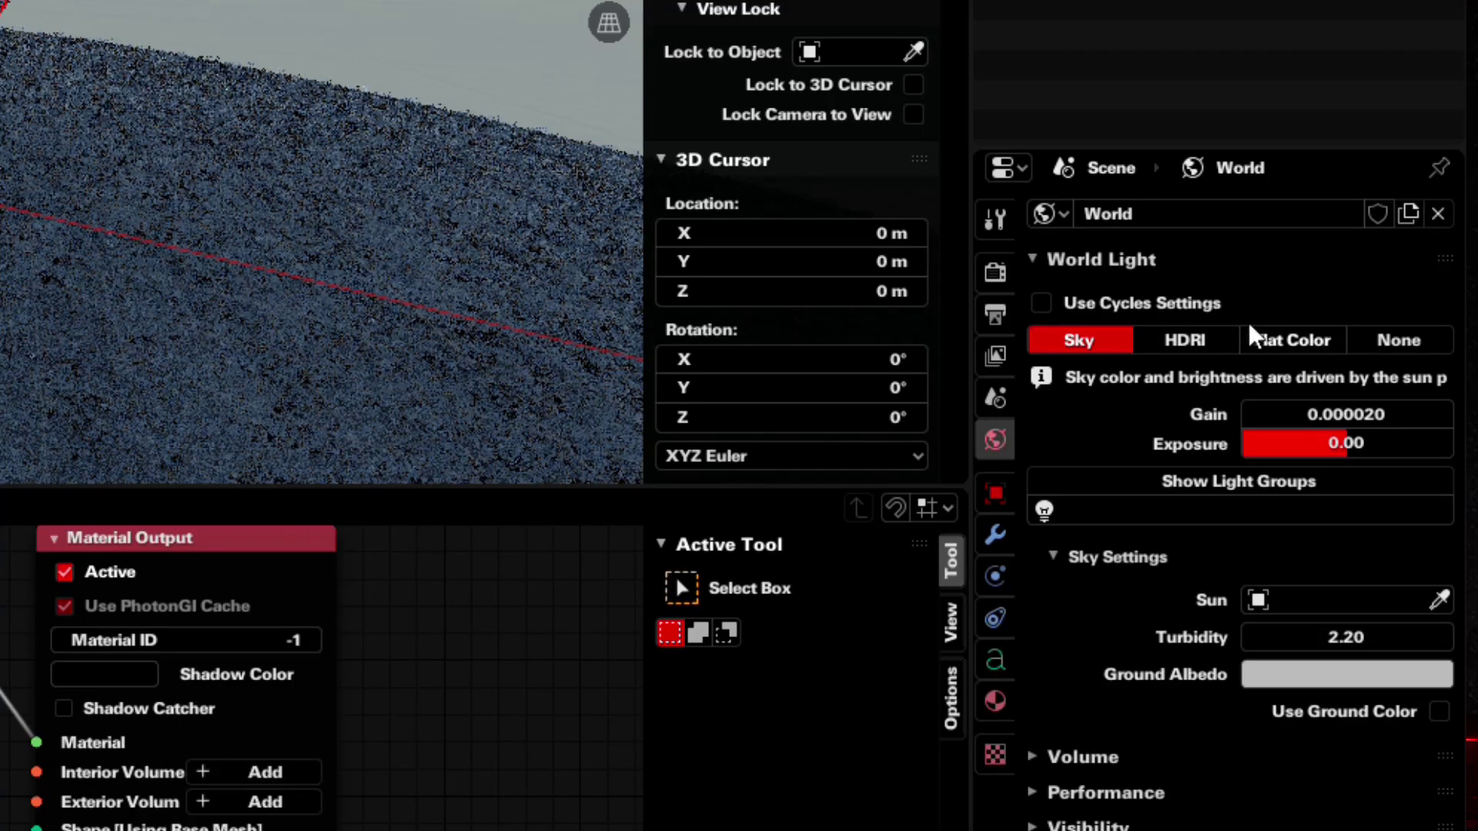
left_click(1185, 340)
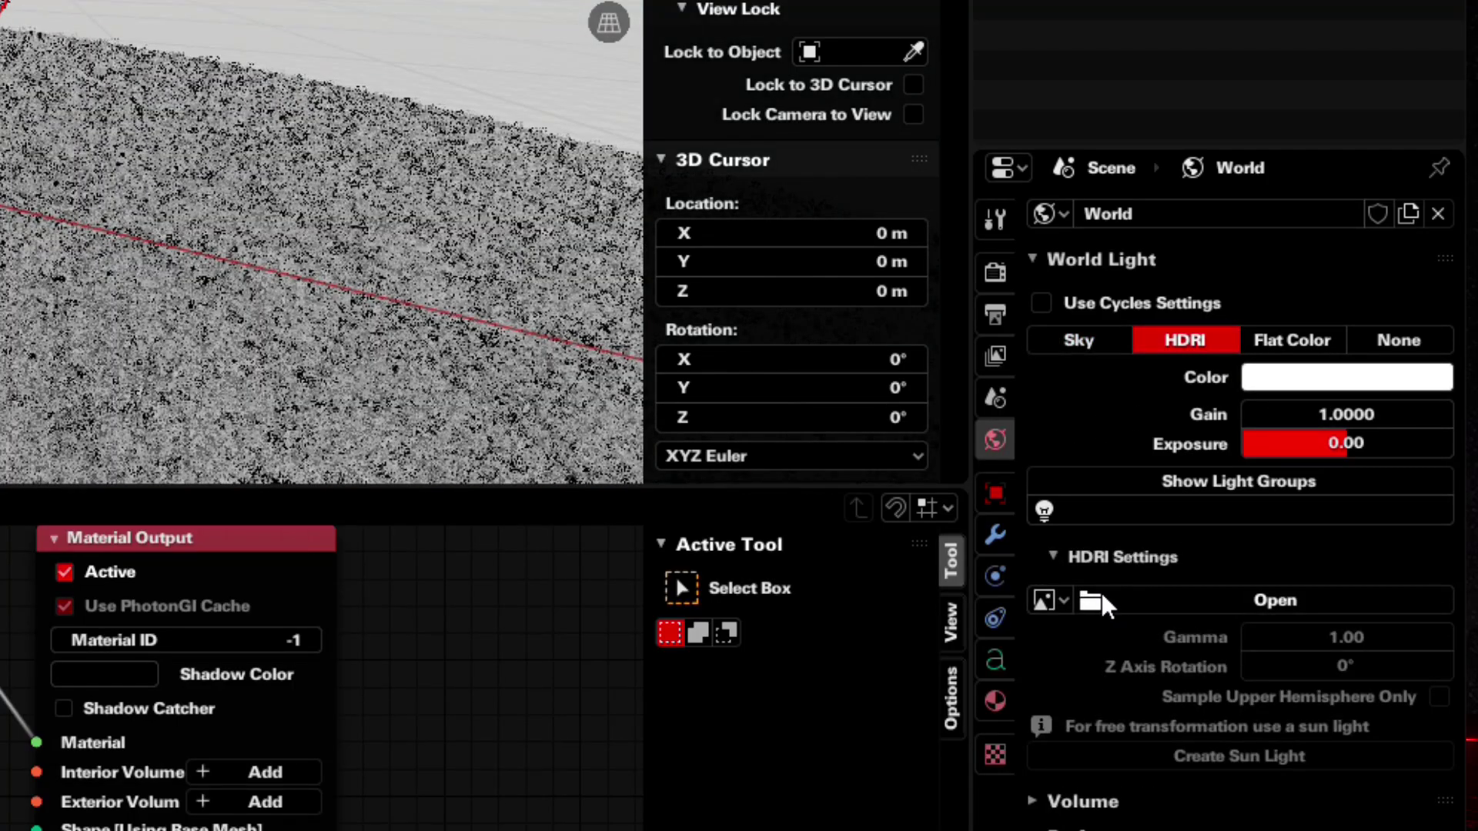
left_click(1102, 594)
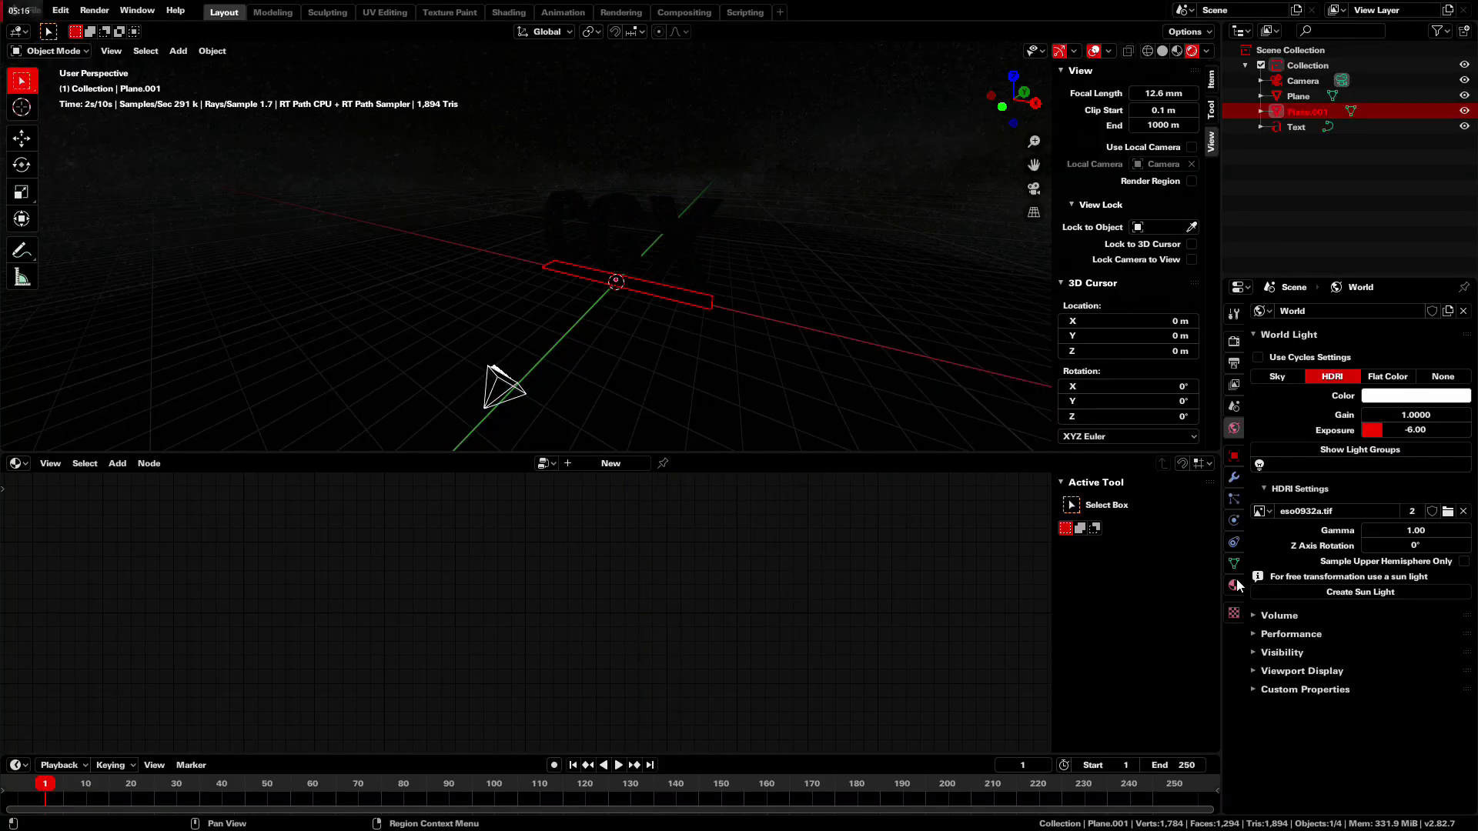
Give Plane.001 a new Disney material with an Emission source.
left_click(1234, 586)
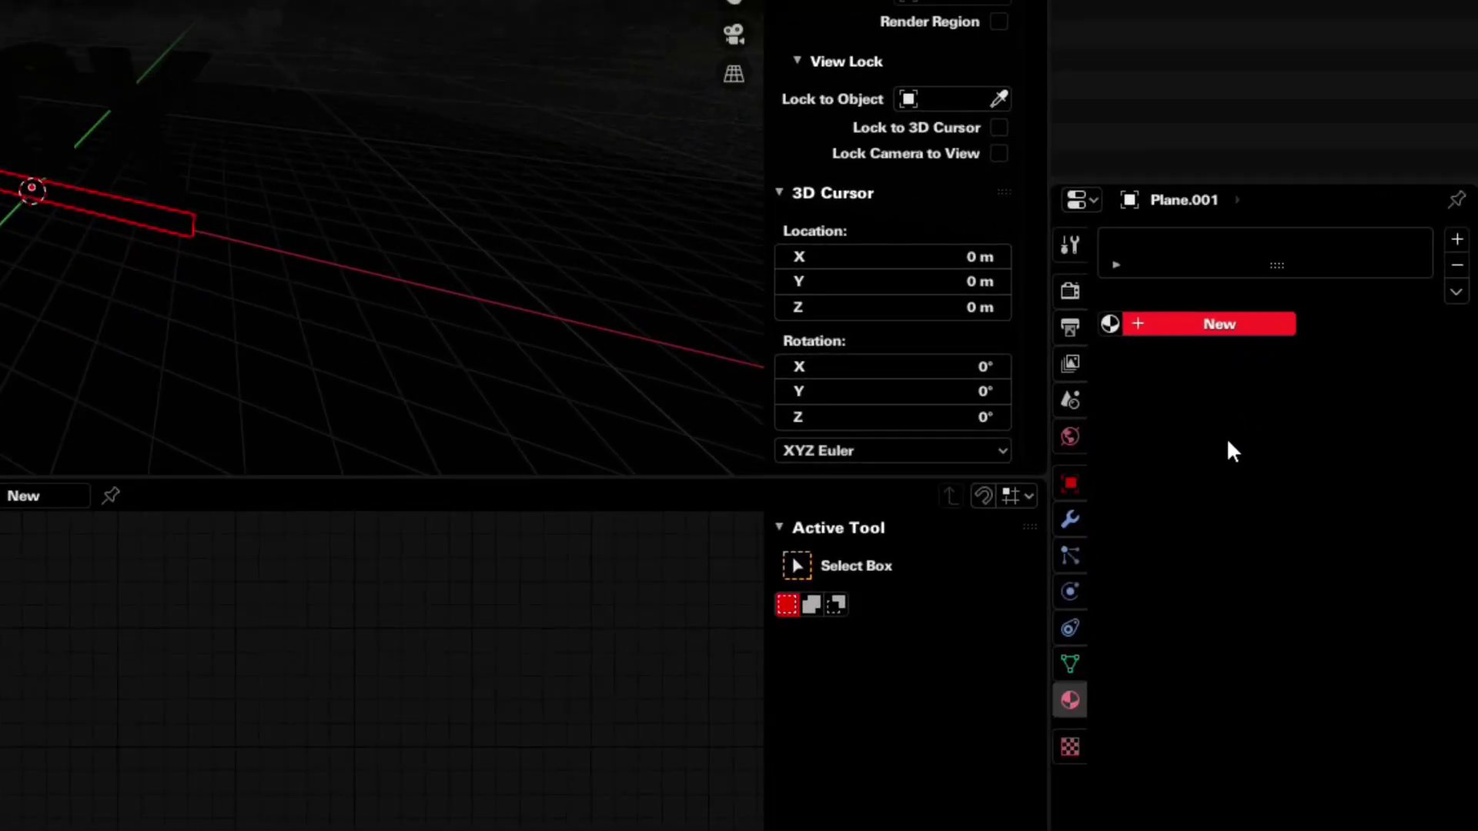
left_click(1322, 360)
left_click(1185, 463)
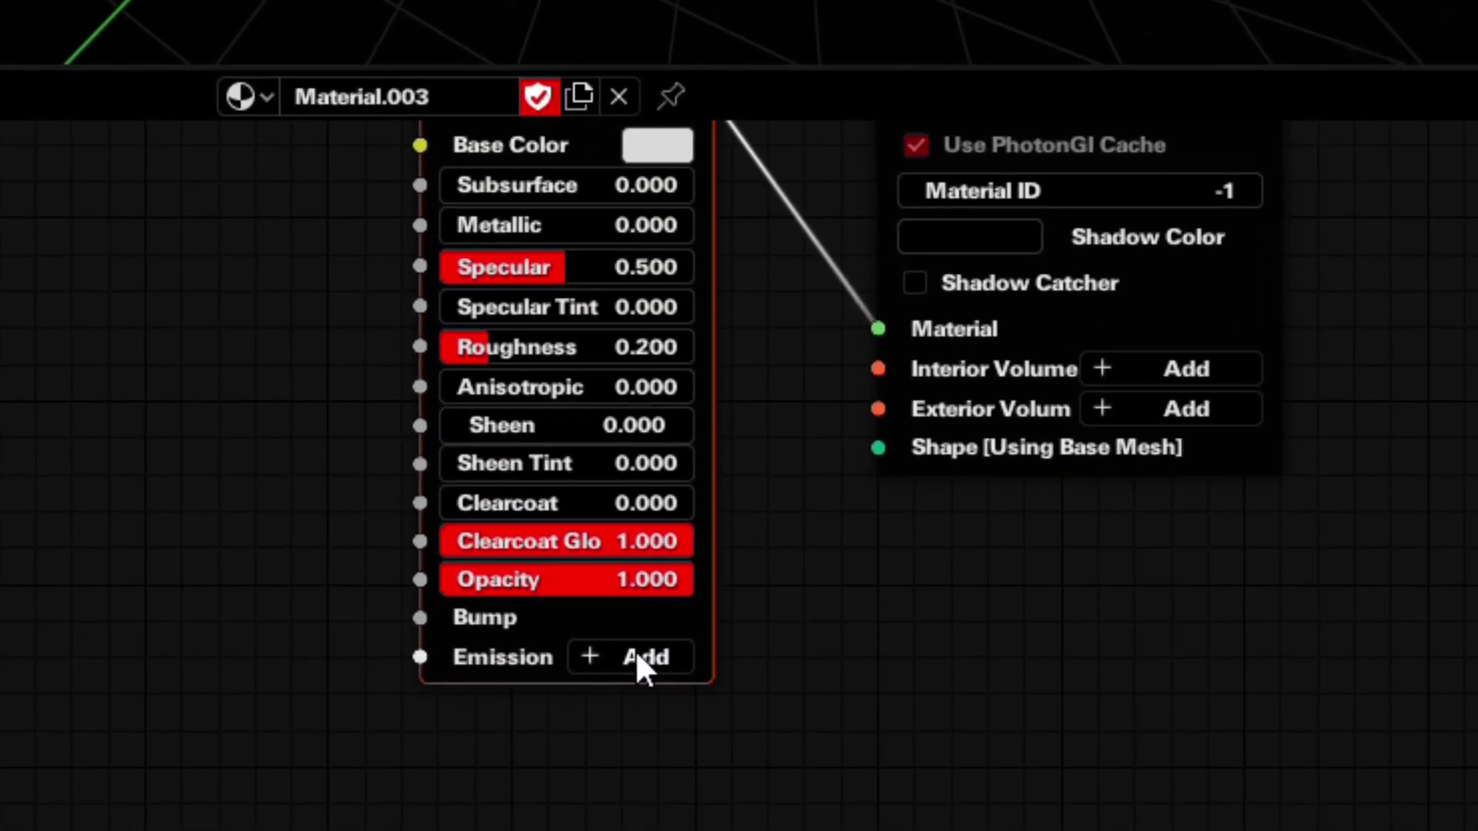
left_click(634, 655)
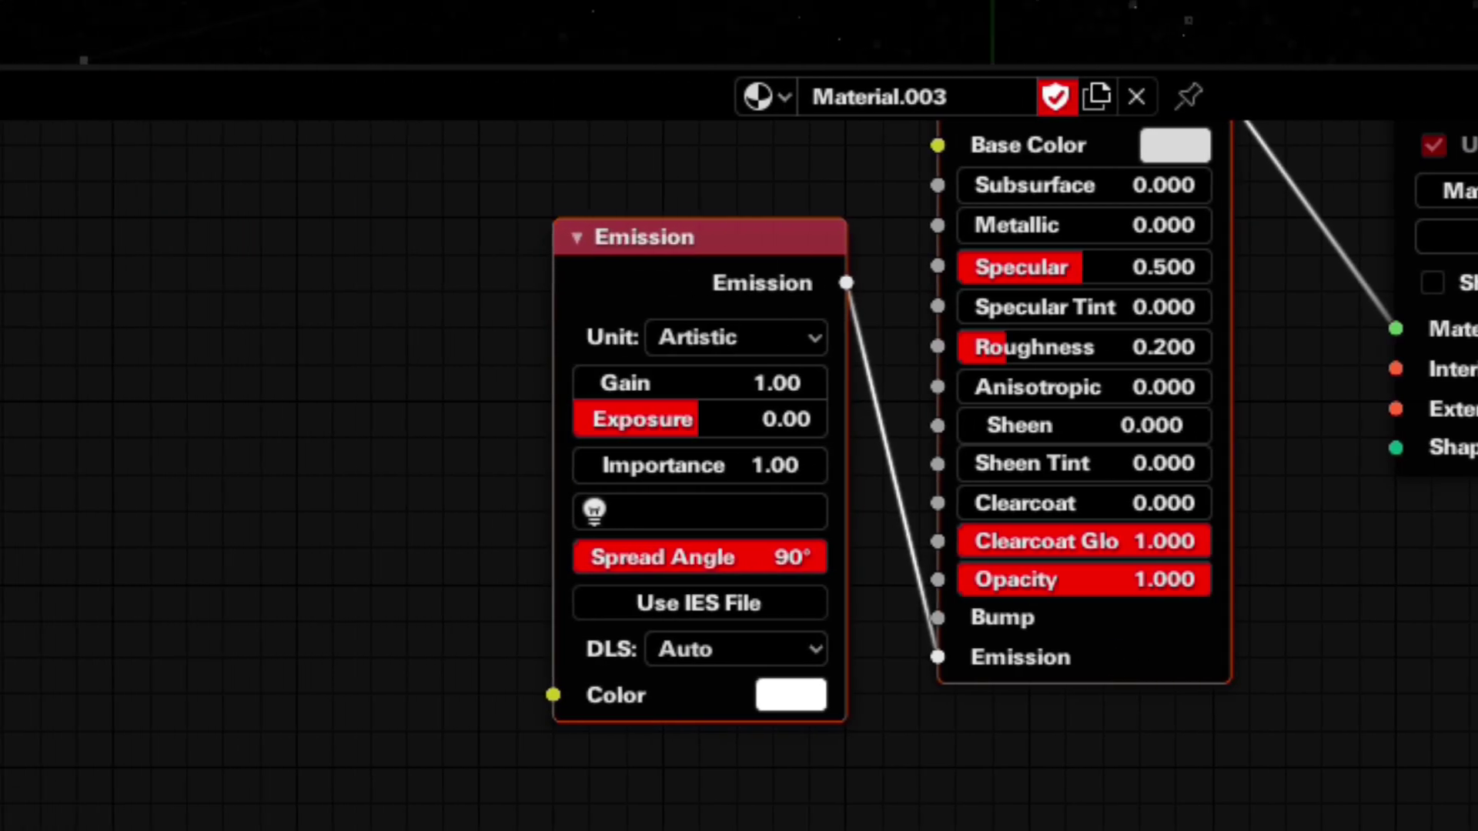
Set the emission to 5000 lumens and raise the colour saturation to red.
left_click(339, 337)
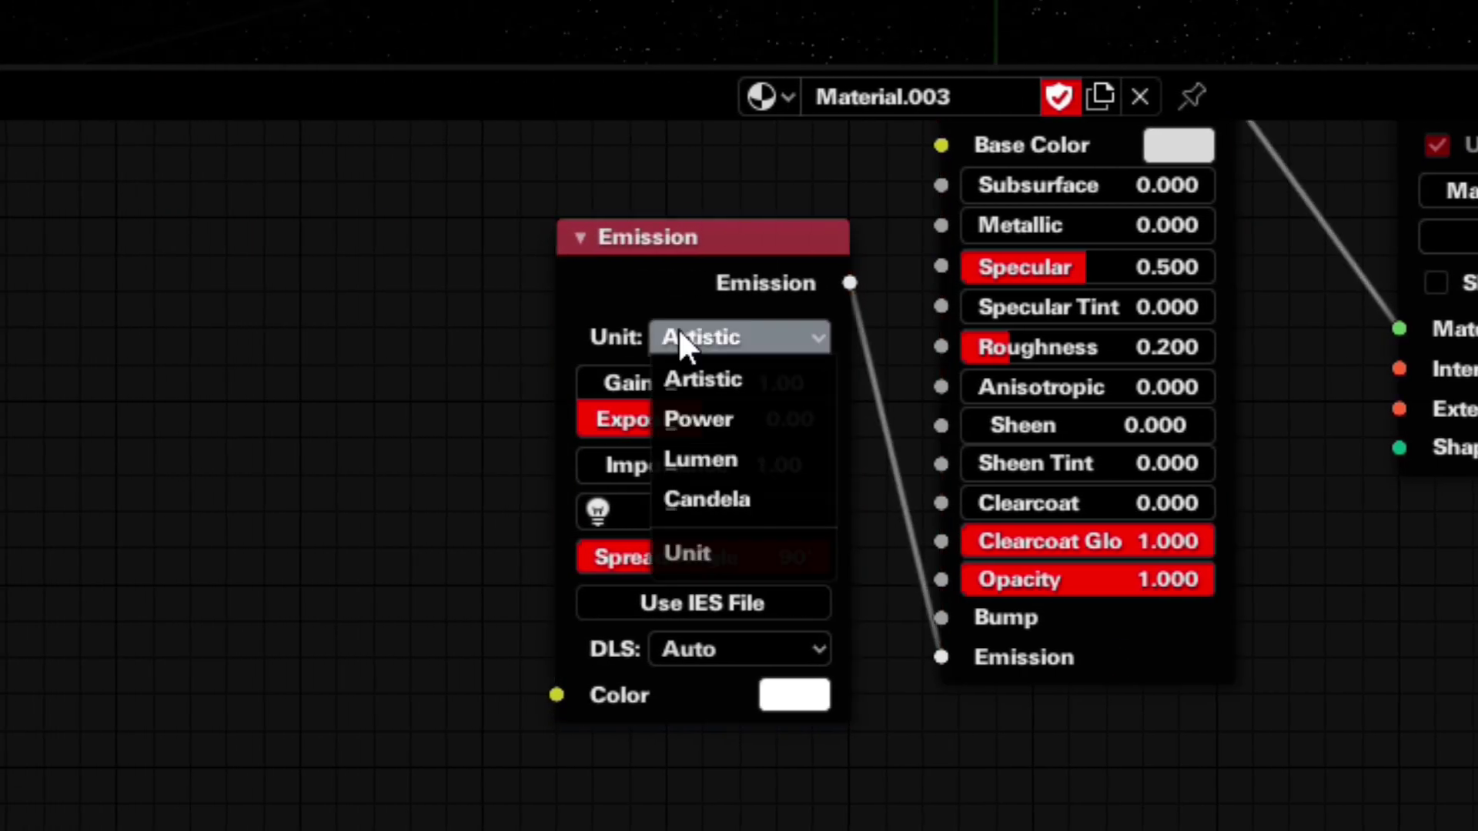
left_click(701, 460)
left_click(692, 383)
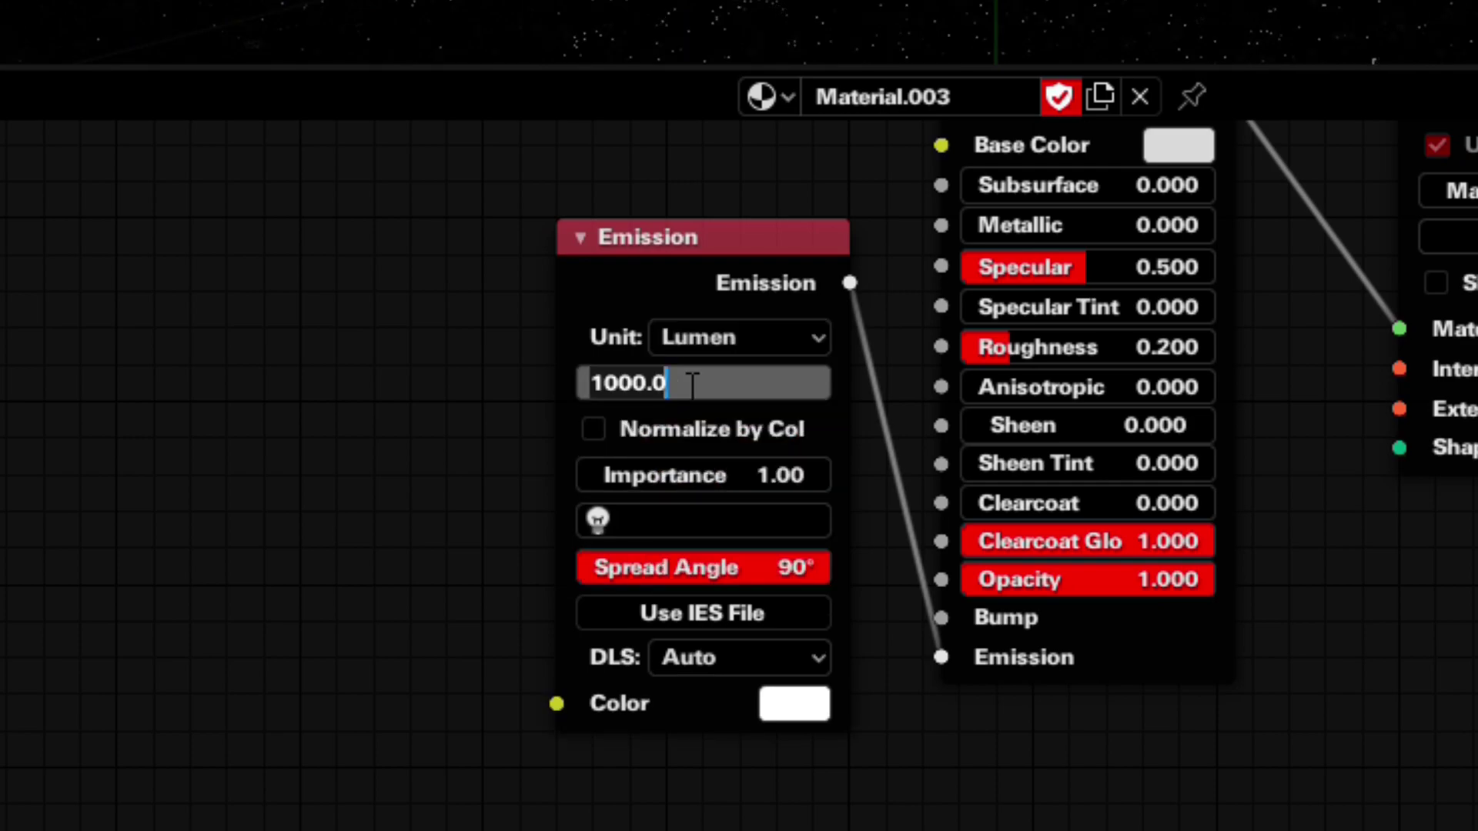
type("5")
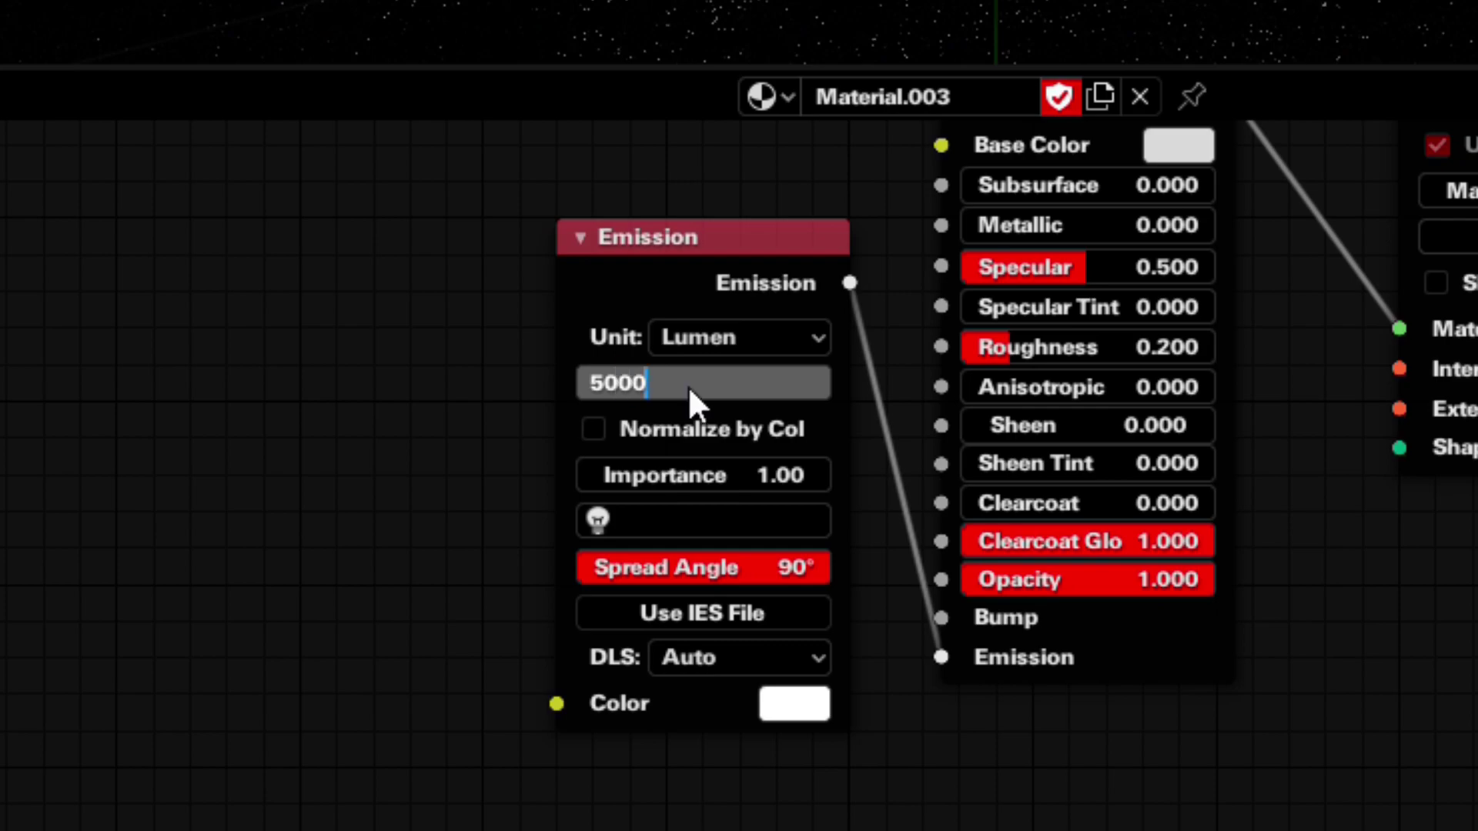
key("Return")
left_click(804, 712)
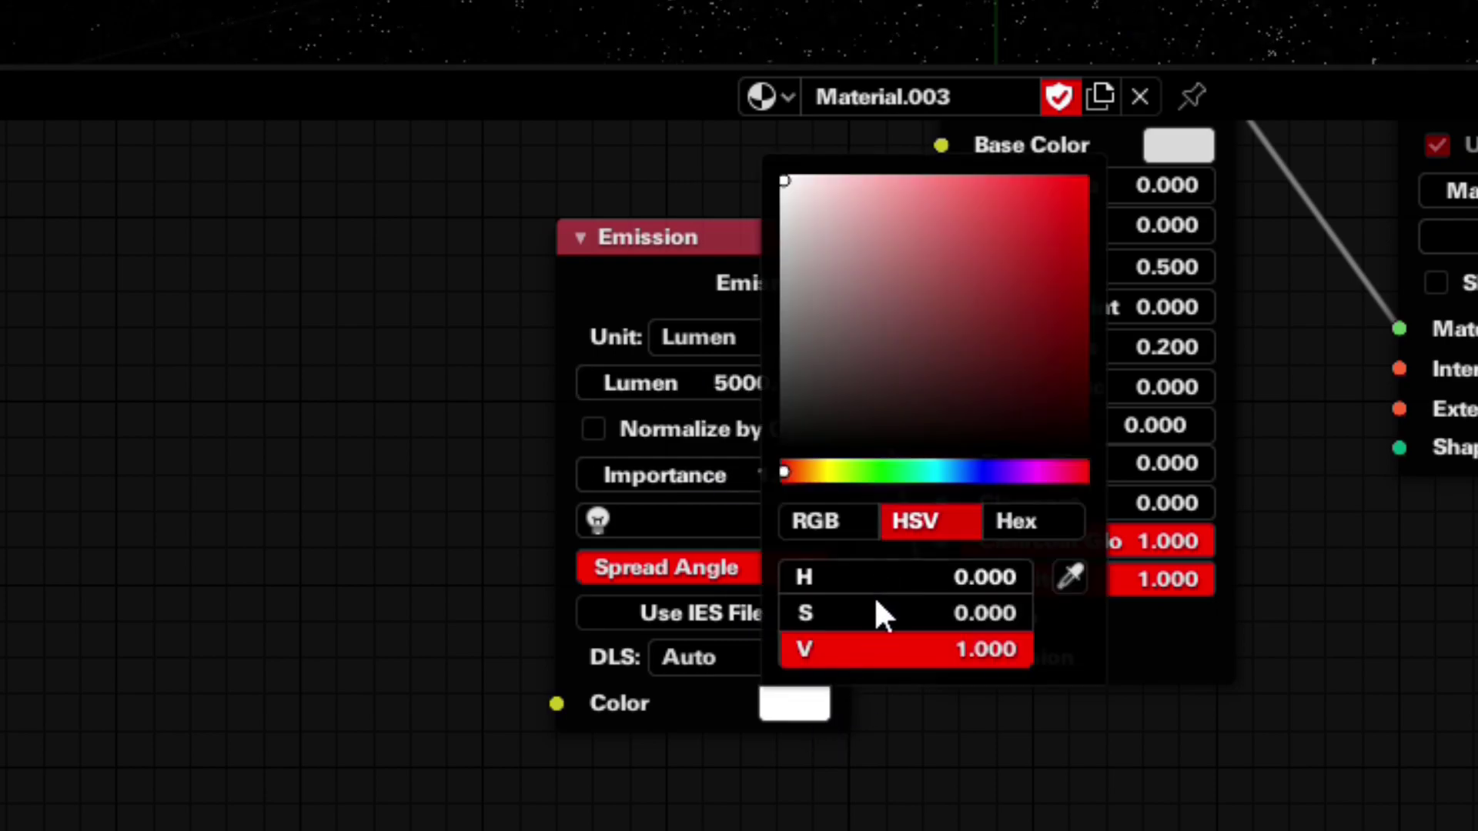
left_click_drag(847, 612, 1313, 601)
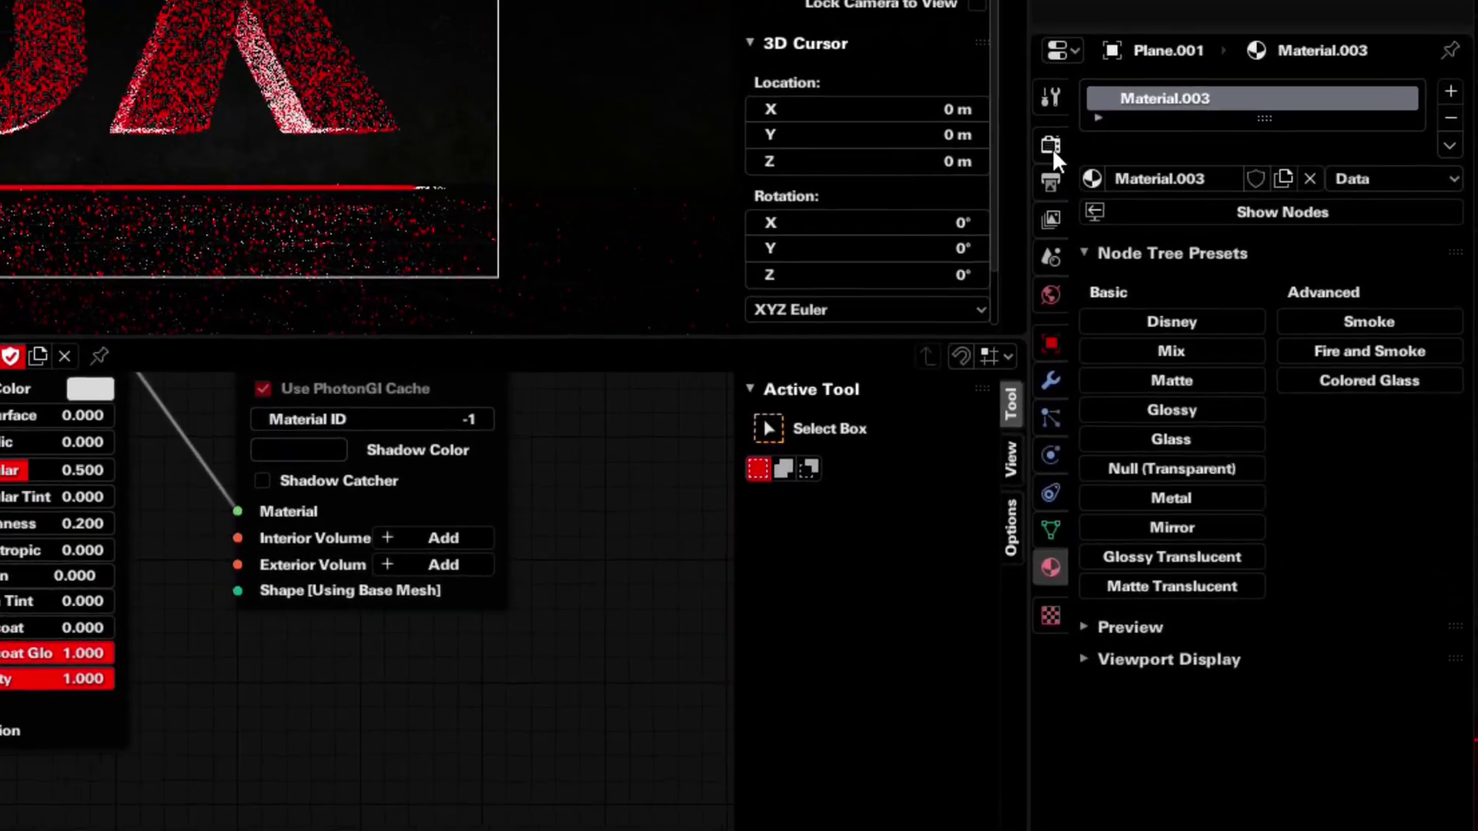
Set Device to OpenCL, refresh the GPU list, disable CPU devices and enable LuxCore Denoiser.
left_click(1234, 341)
left_click(1393, 329)
left_click(1303, 180)
scroll(1253, 580, "down", 7)
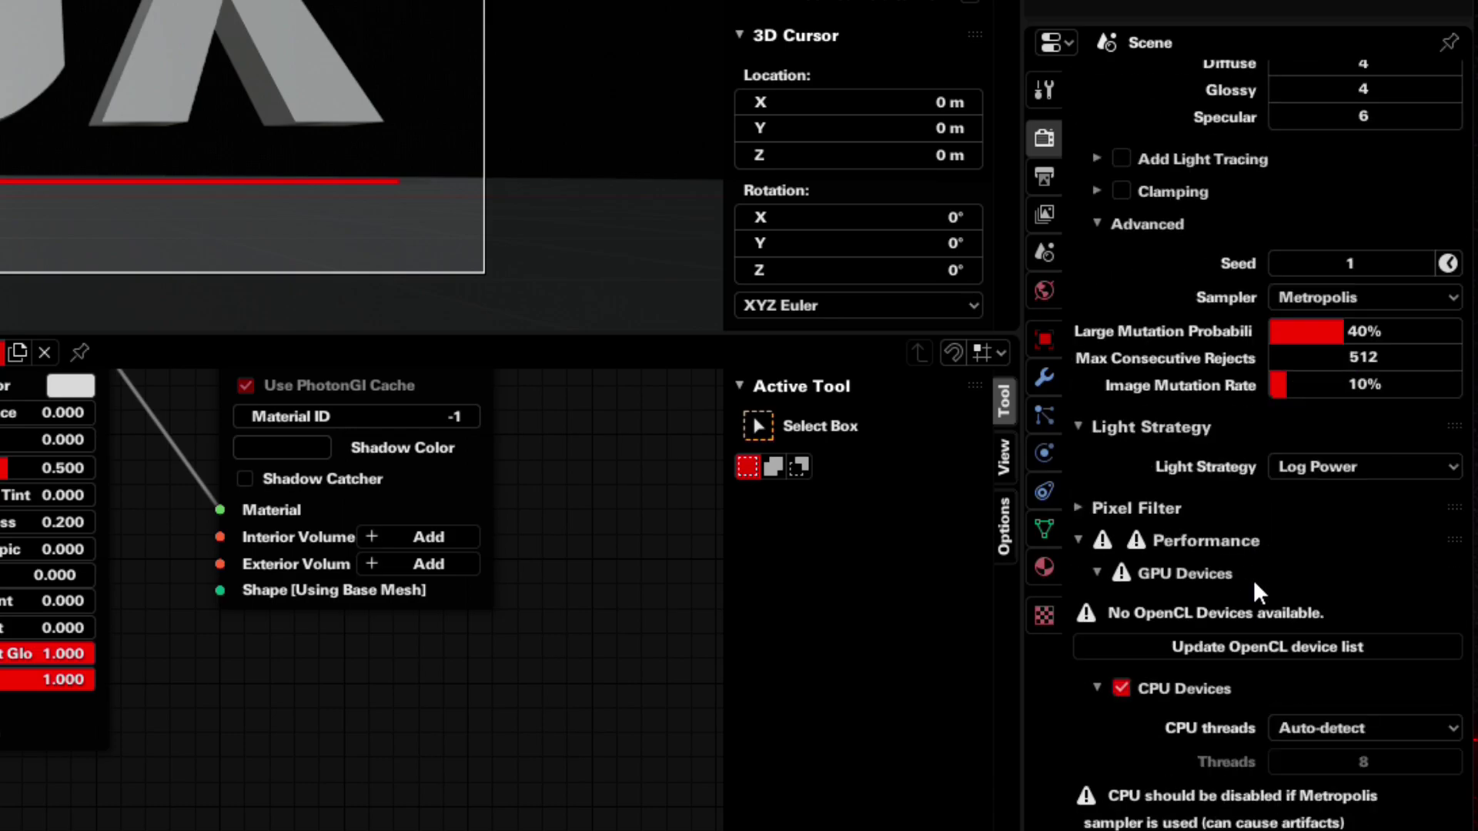
left_click(1258, 646)
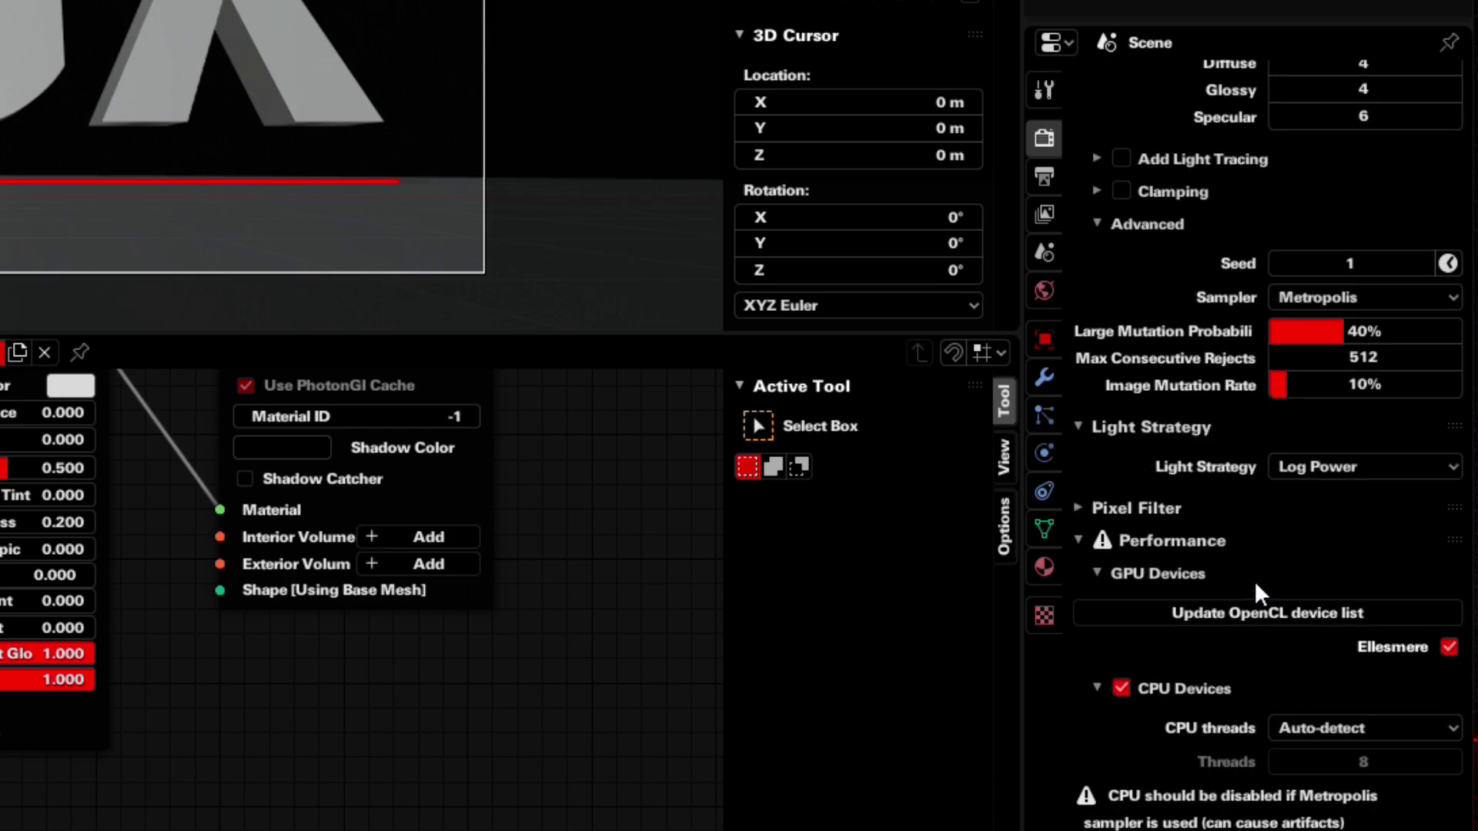
scroll(1254, 580, "down", 5)
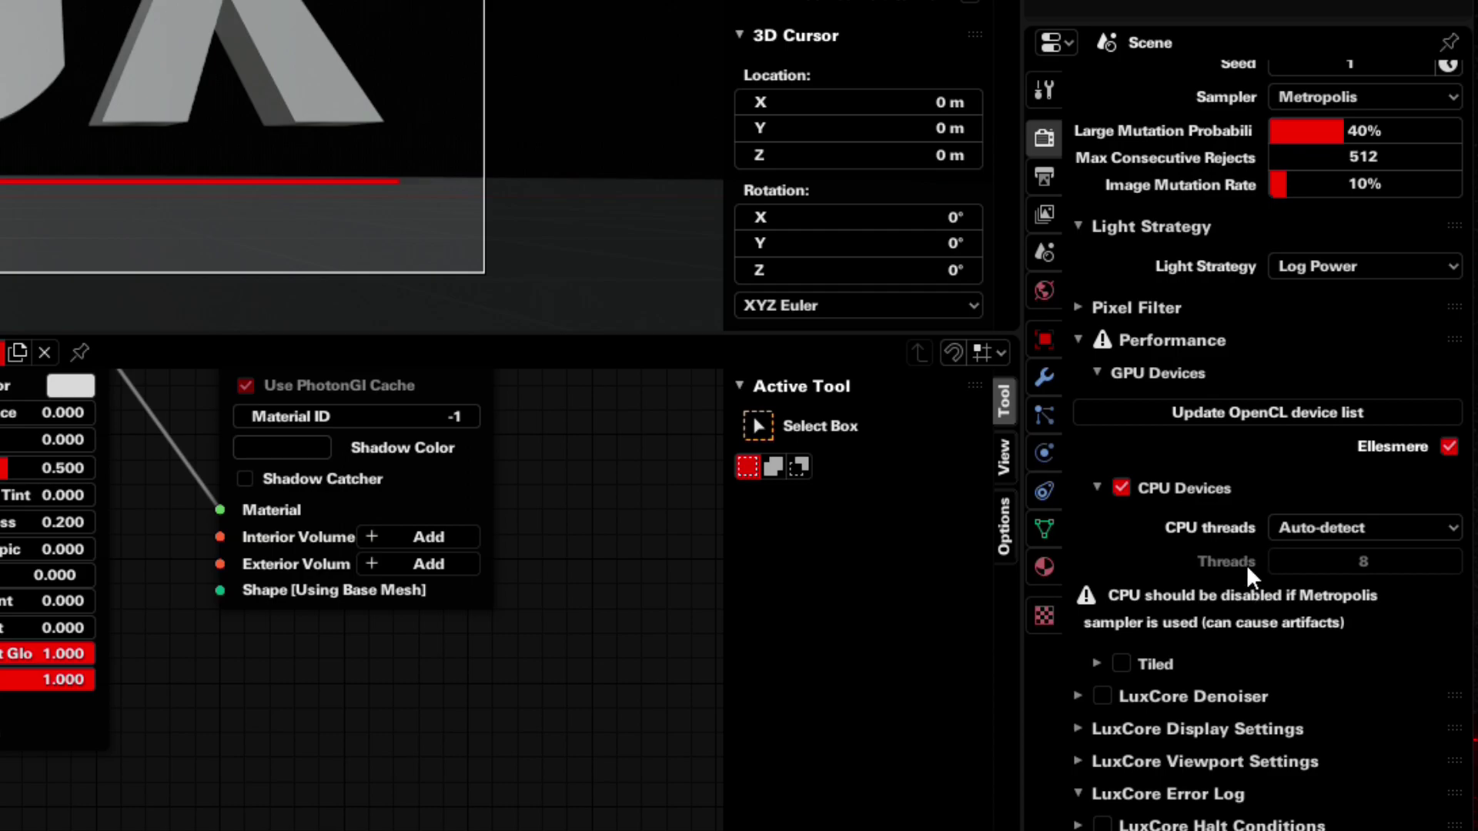
left_click(1121, 487)
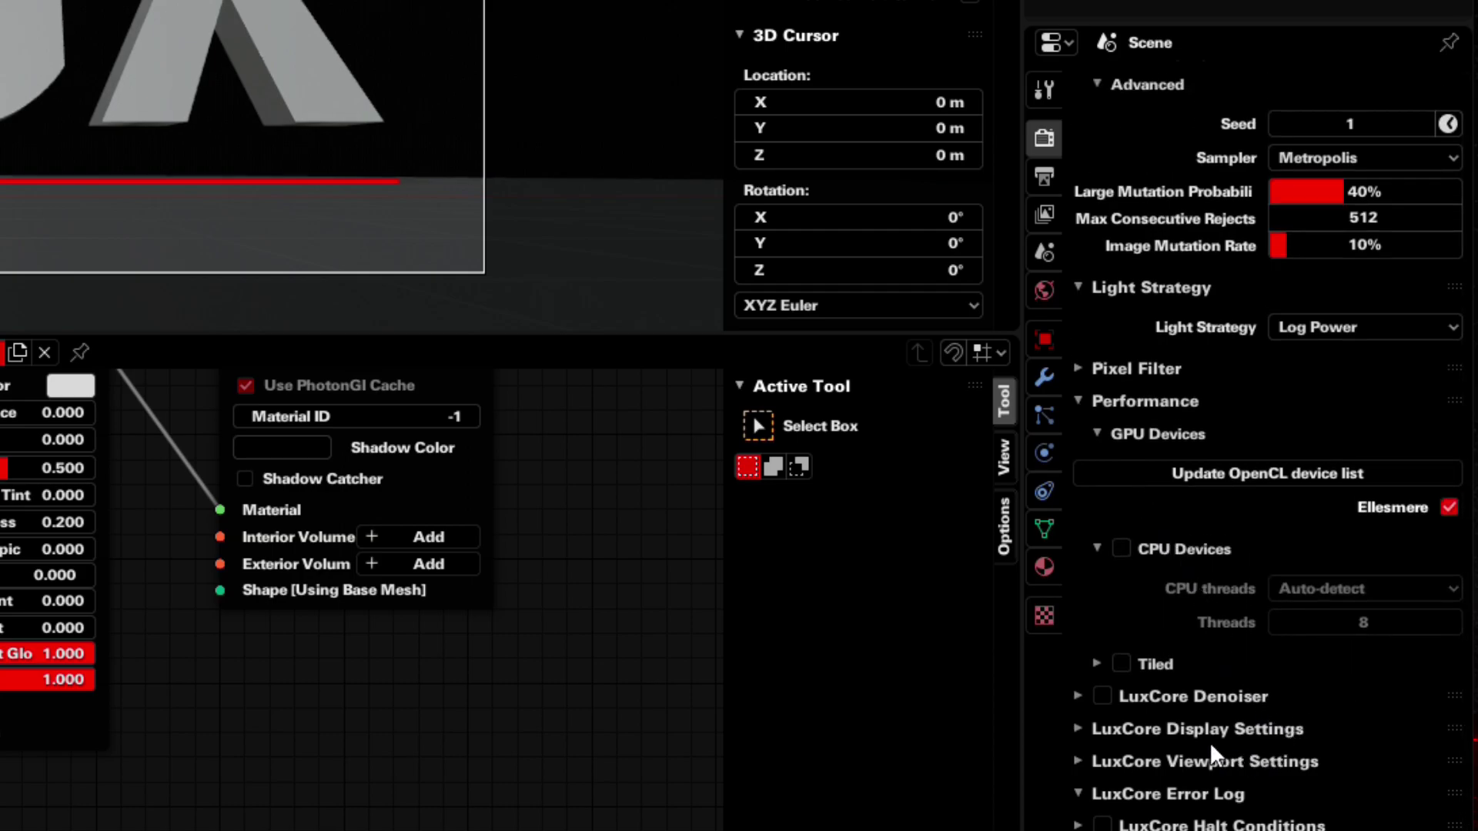
left_click(1101, 695)
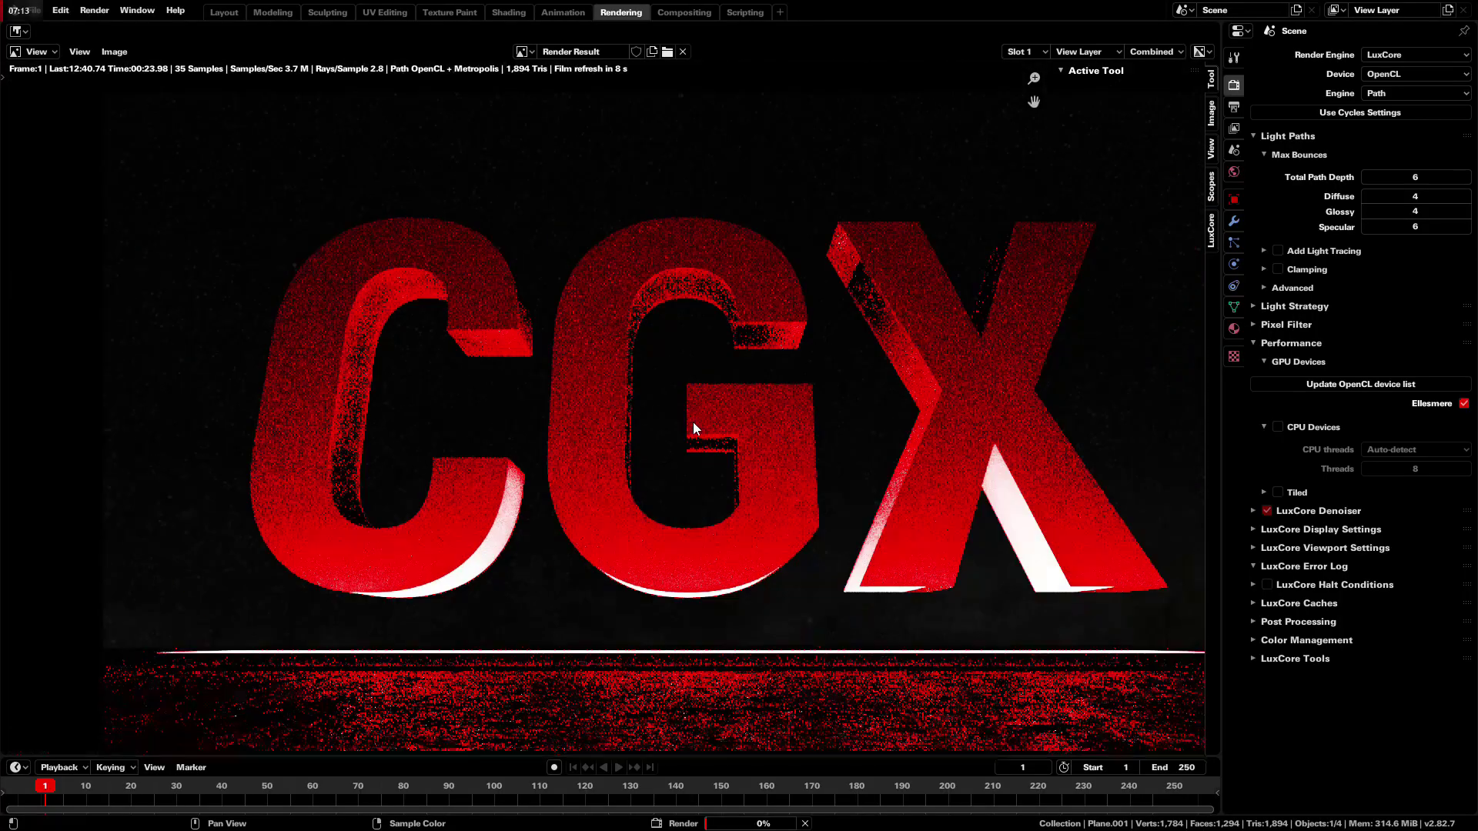
left_click_drag(738, 459, 712, 514)
scroll(836, 484, "up", 1)
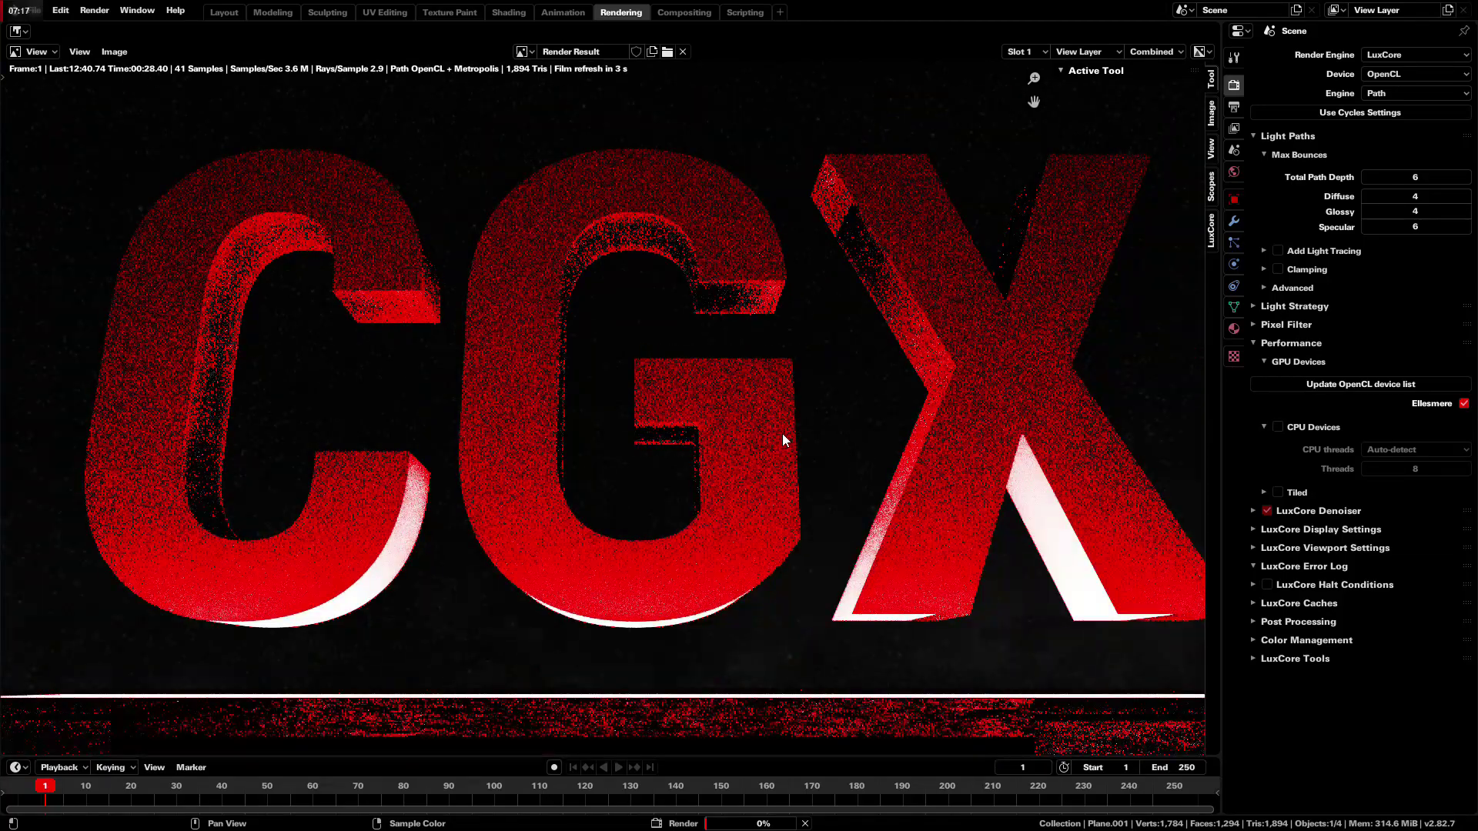
scroll(782, 432, "down", 1)
left_click_drag(782, 433, 743, 512)
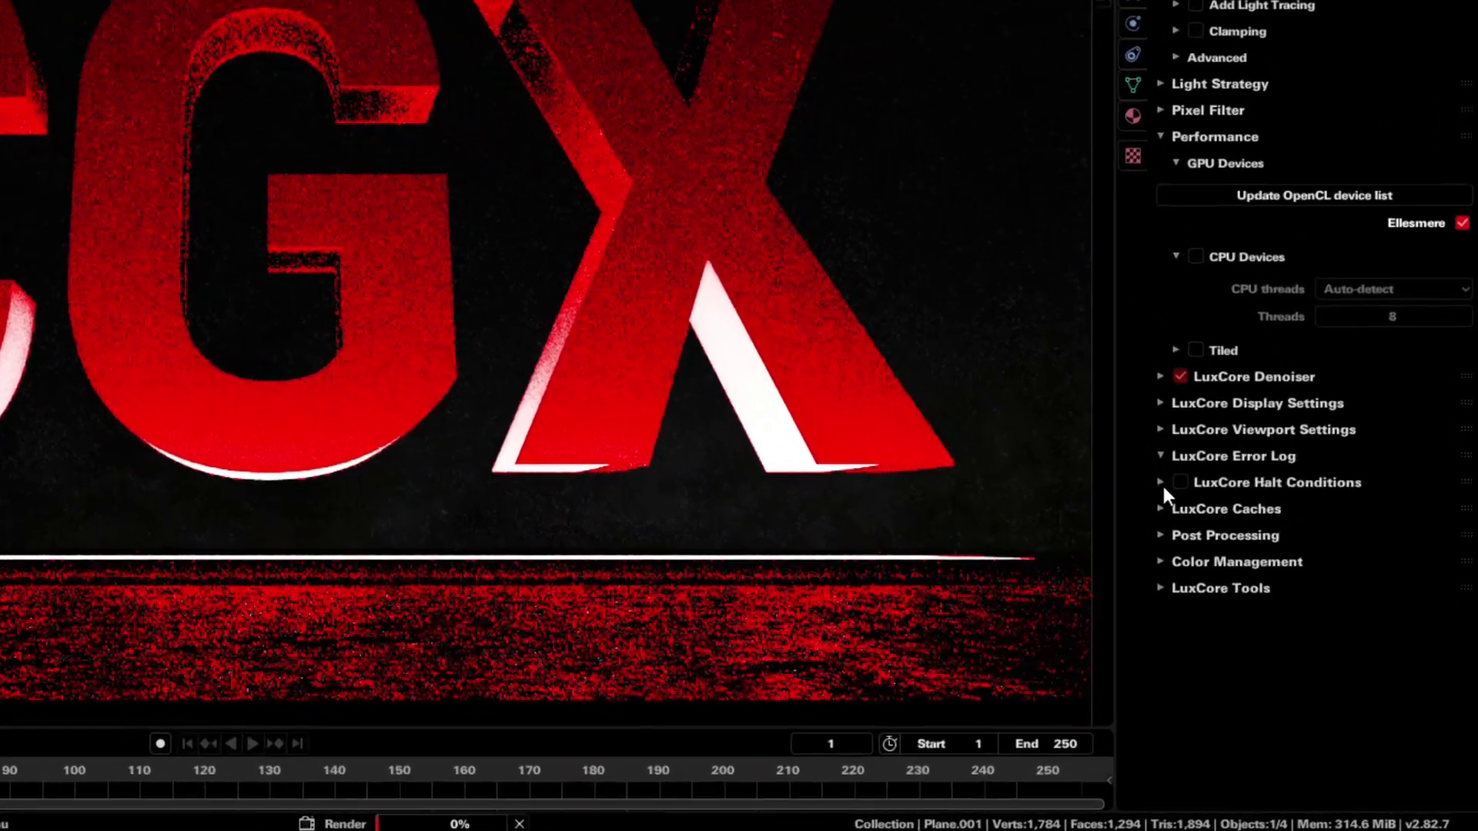
Enable LuxCore halt conditions to stop at 1024 samples instead of time, then refresh the denoiser.
left_click(1254, 586)
left_click(1267, 585)
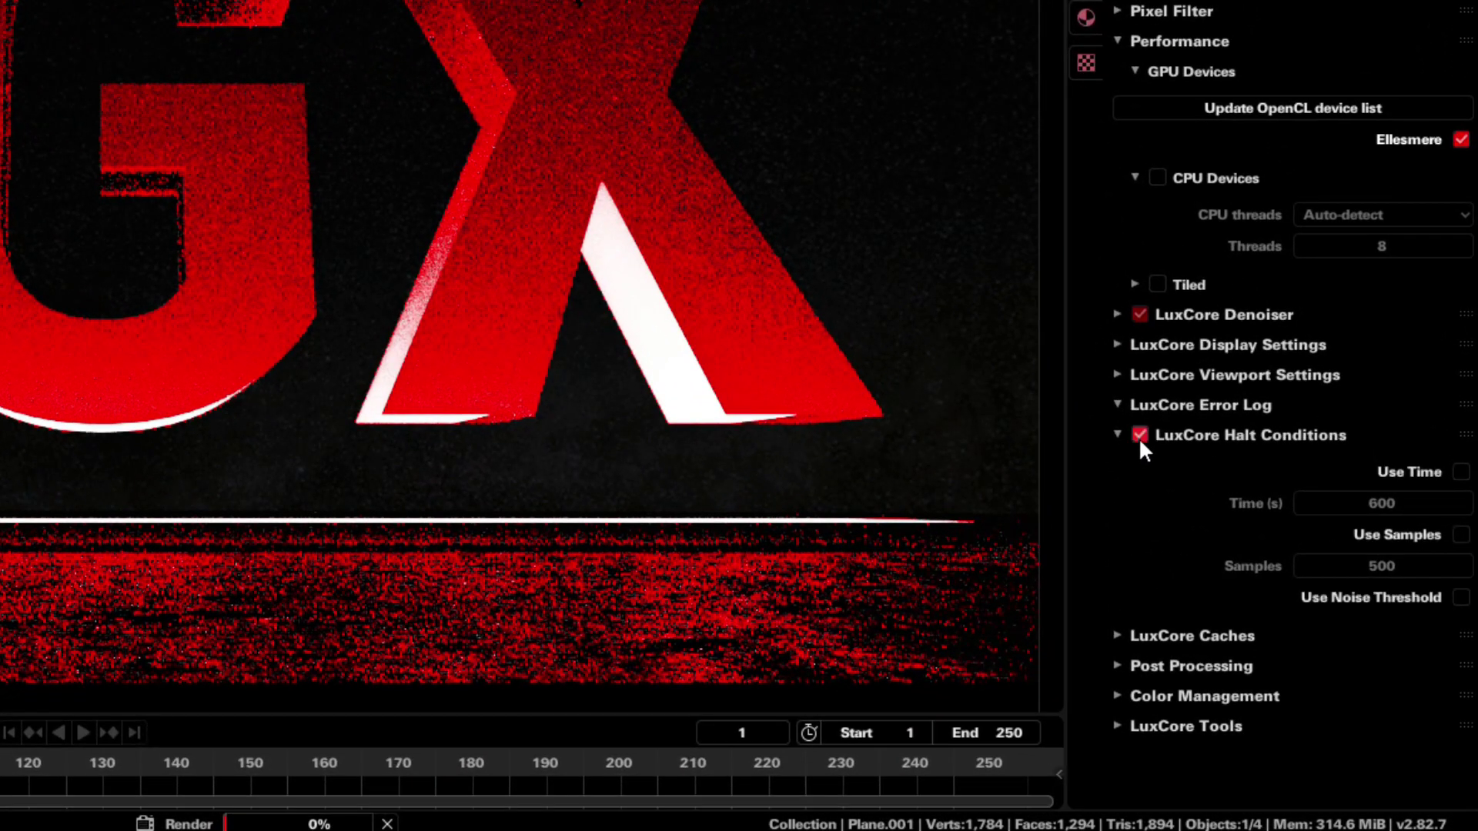
left_click(1461, 472)
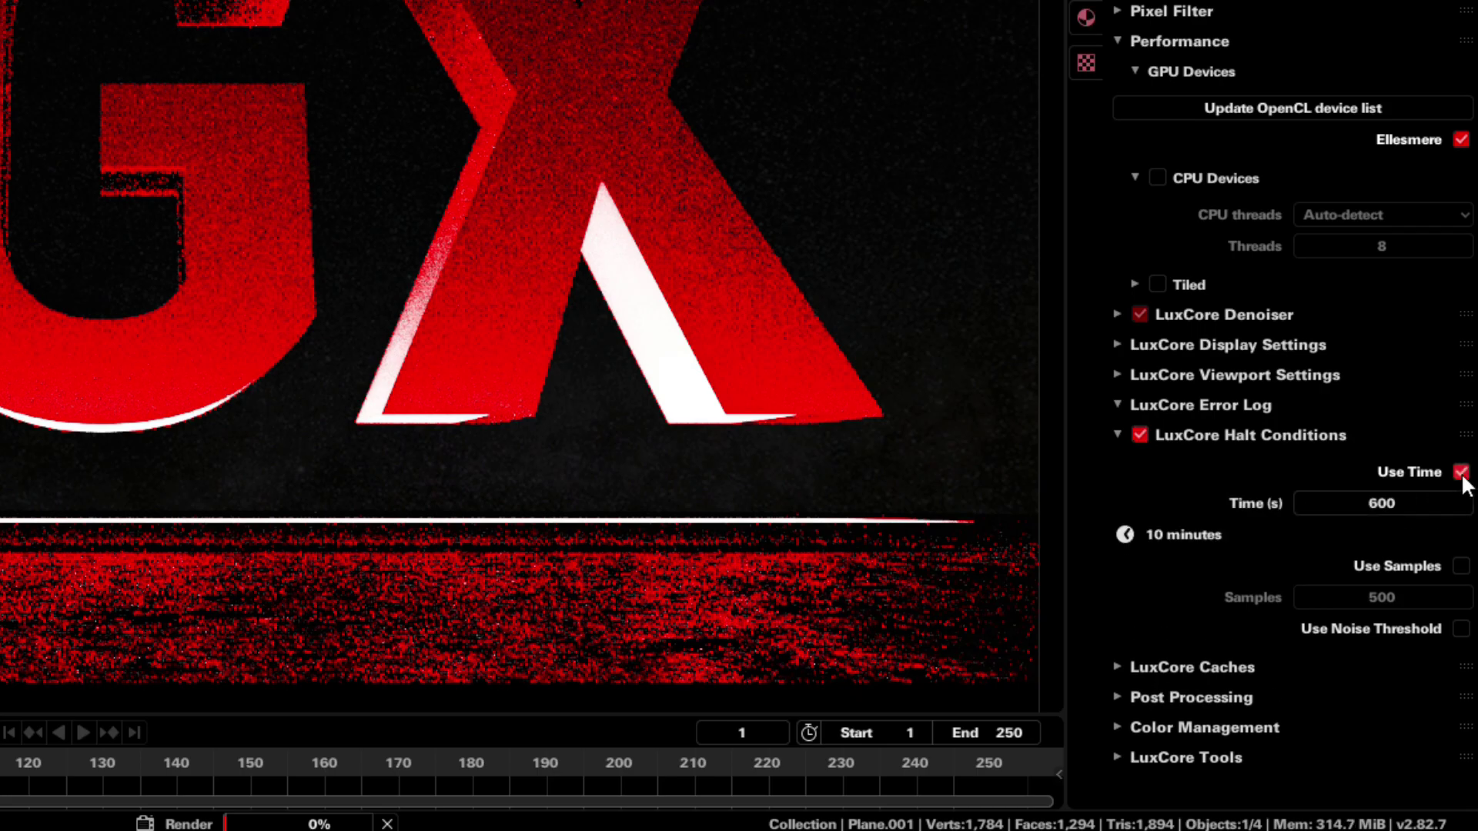
left_click(1461, 471)
left_click(1461, 534)
left_click(1382, 566)
type("1024")
key("Return")
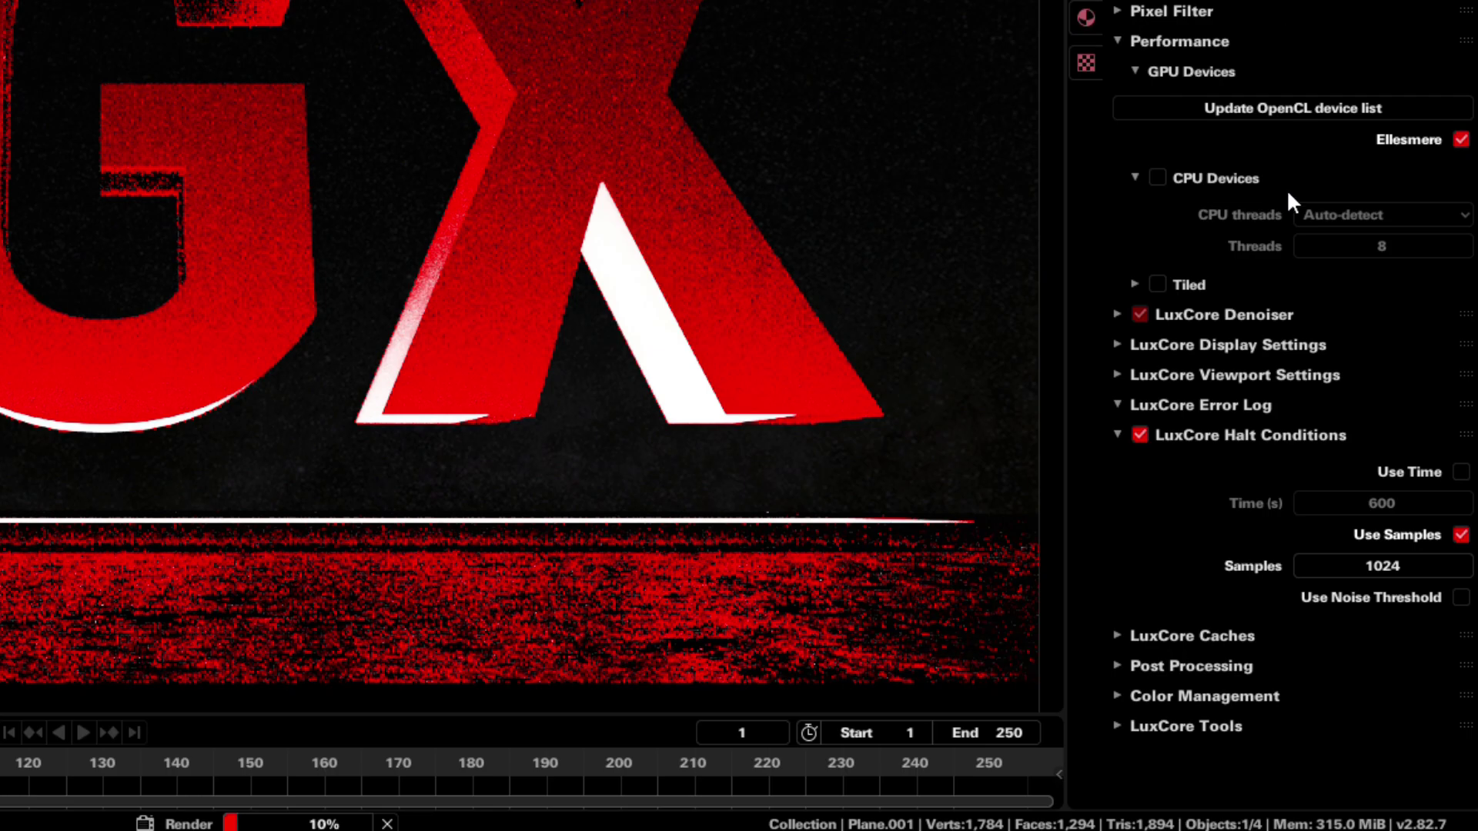
left_click(1117, 314)
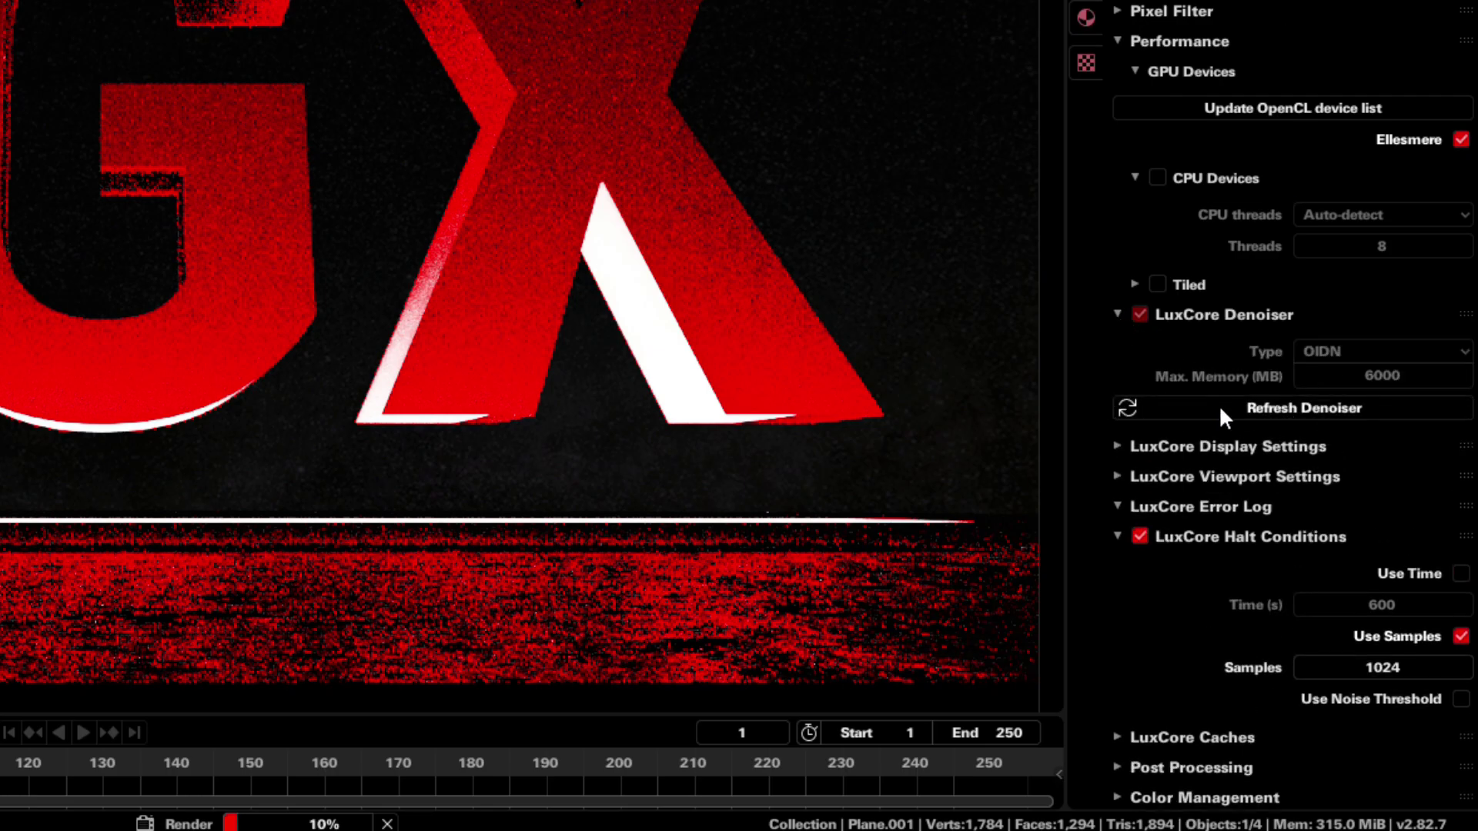
left_click(1217, 405)
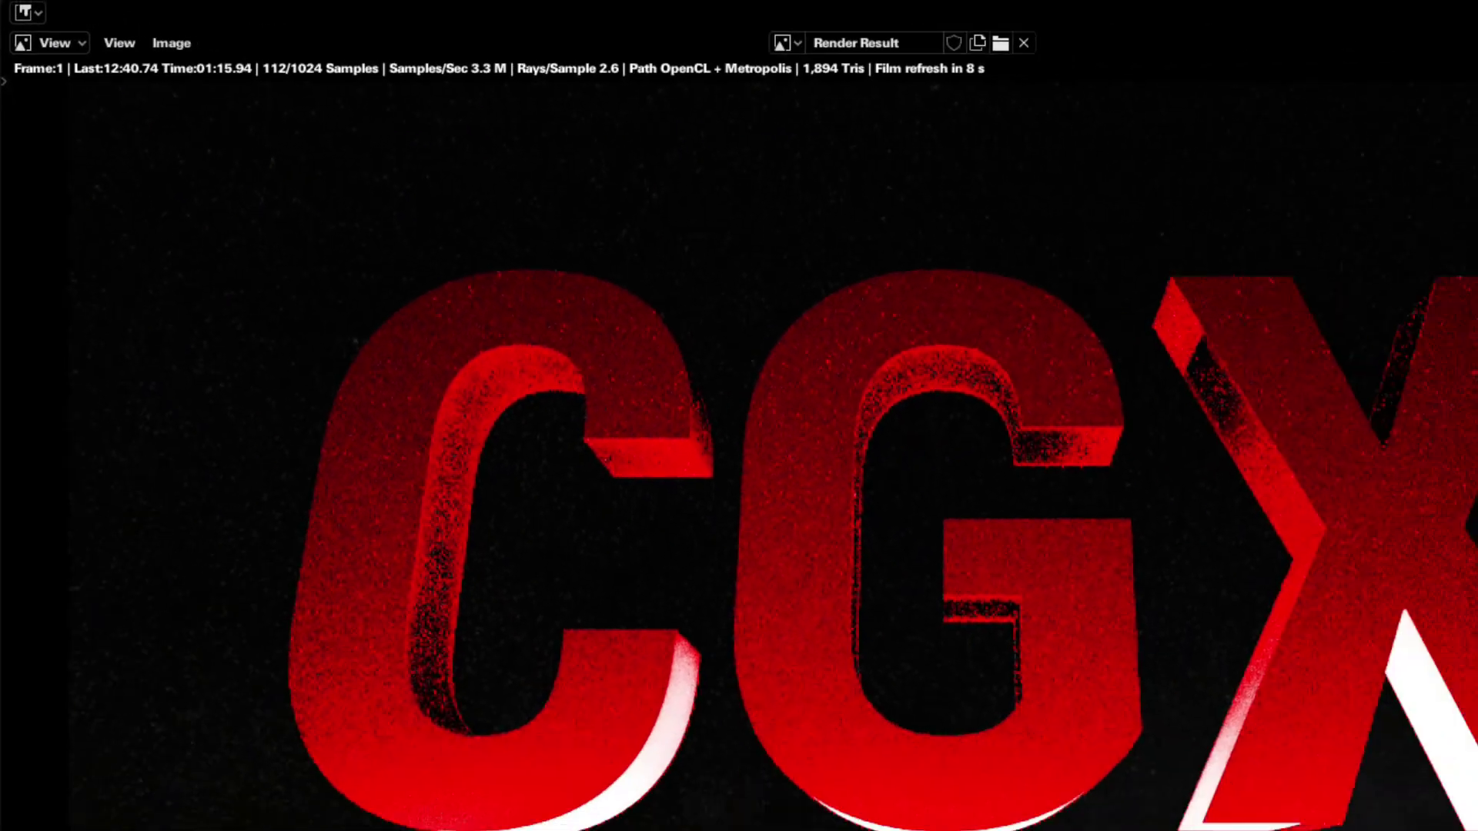
Display the DENOISED render pass and zoom in on the X and GX letters.
left_click(1161, 49)
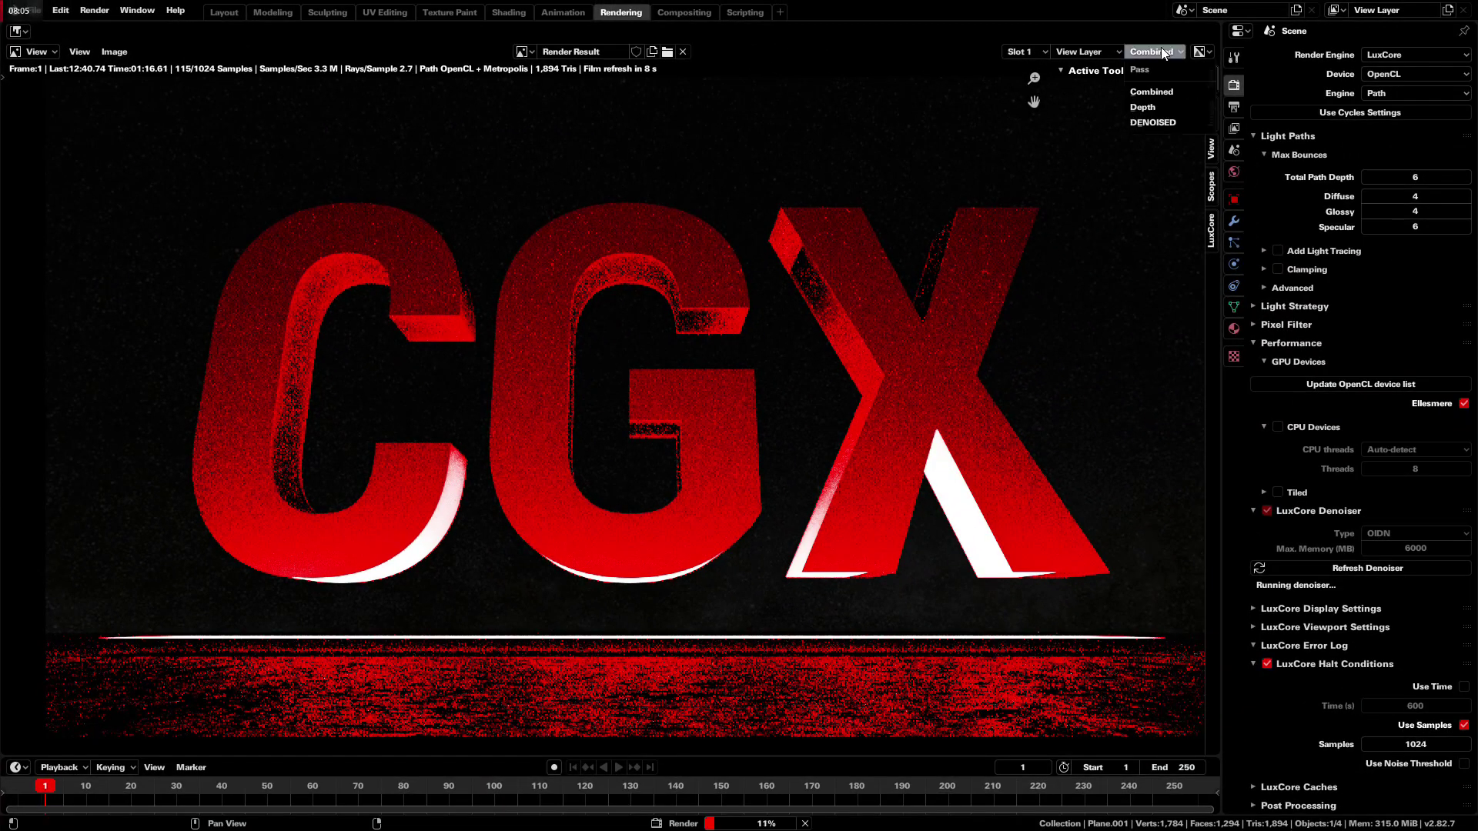
left_click(1152, 122)
scroll(966, 349, "up", 3)
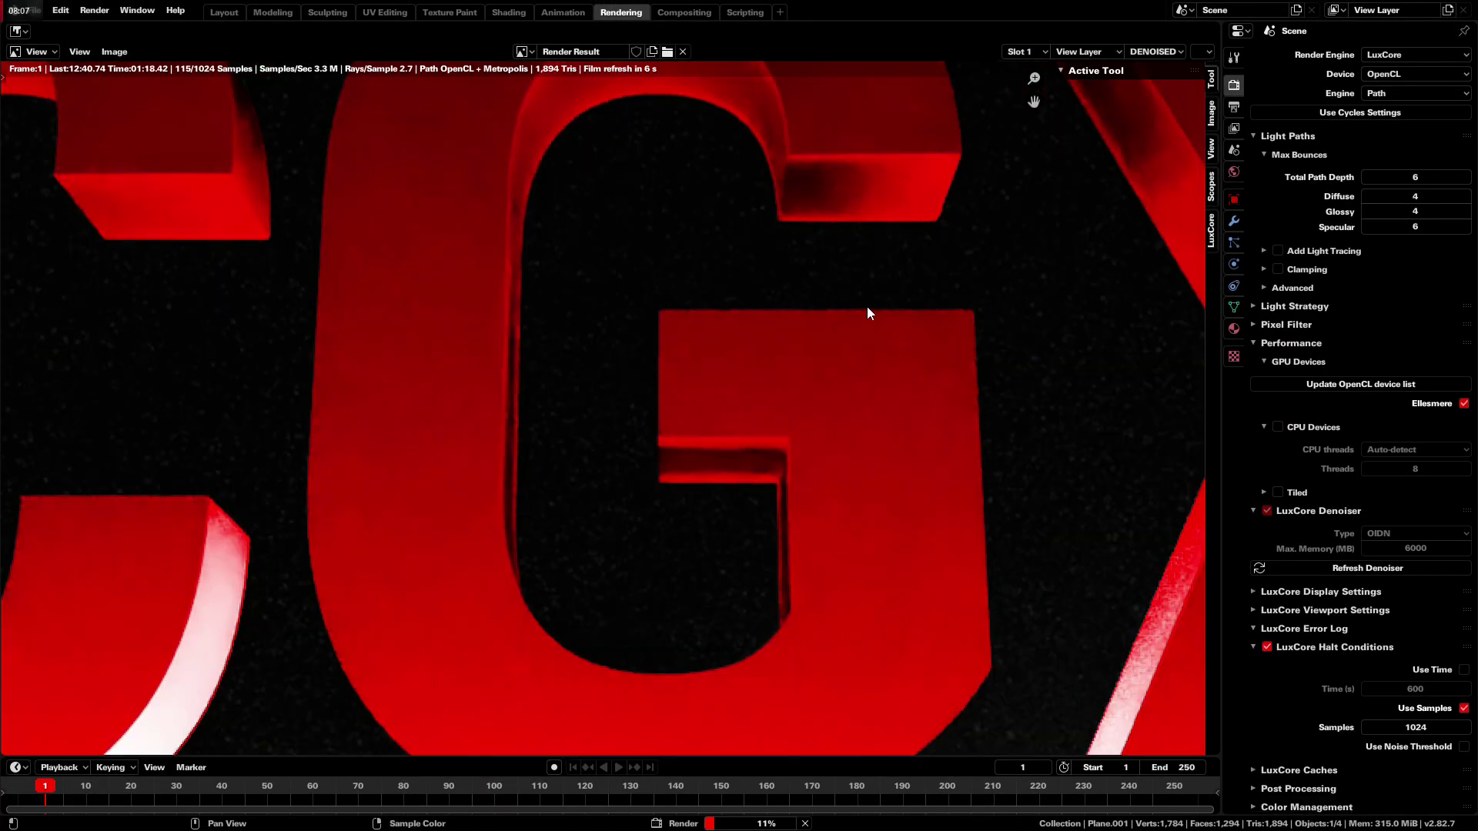
middle_click_drag(866, 307, 267, 608)
scroll(493, 446, "up", 1)
scroll(539, 446, "down", 1)
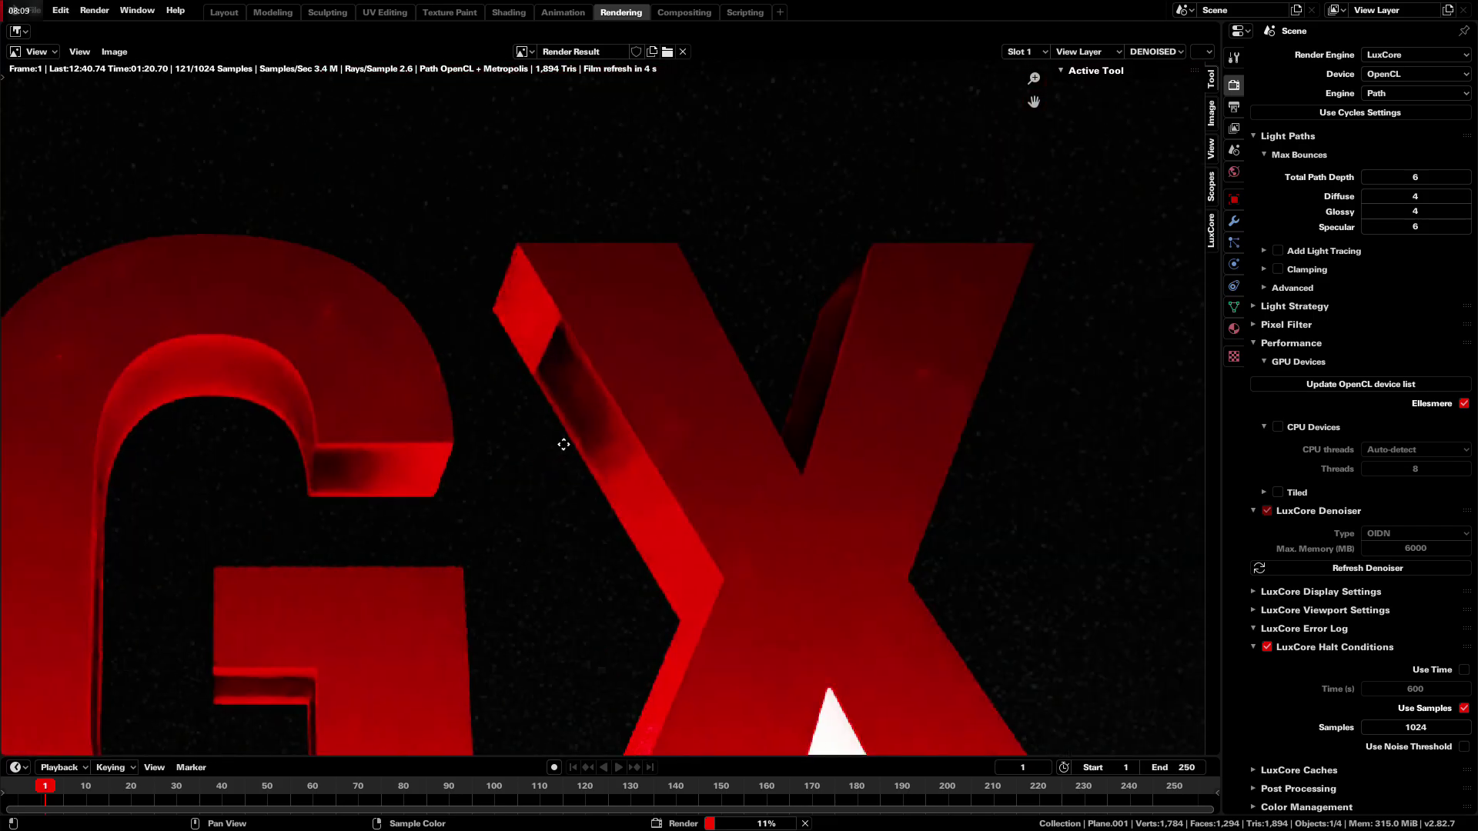
middle_click_drag(564, 439, 708, 429)
Sample pixel colours across the denoised letters and recentre the zoomed render view.
right_click(723, 327)
right_click_drag(724, 327, 752, 461)
scroll(752, 462, "down", 3)
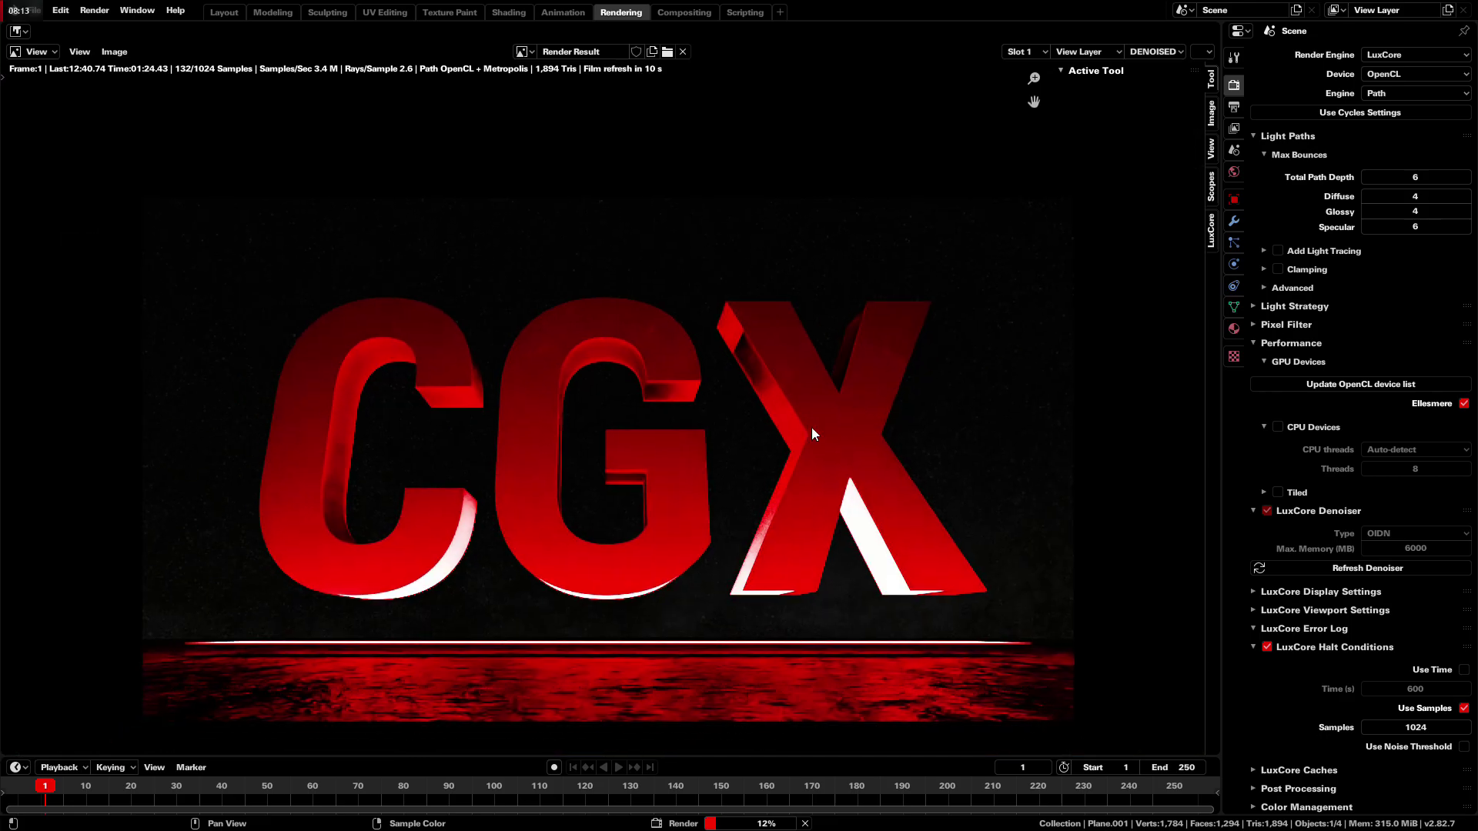
middle_click_drag(795, 456, 802, 458)
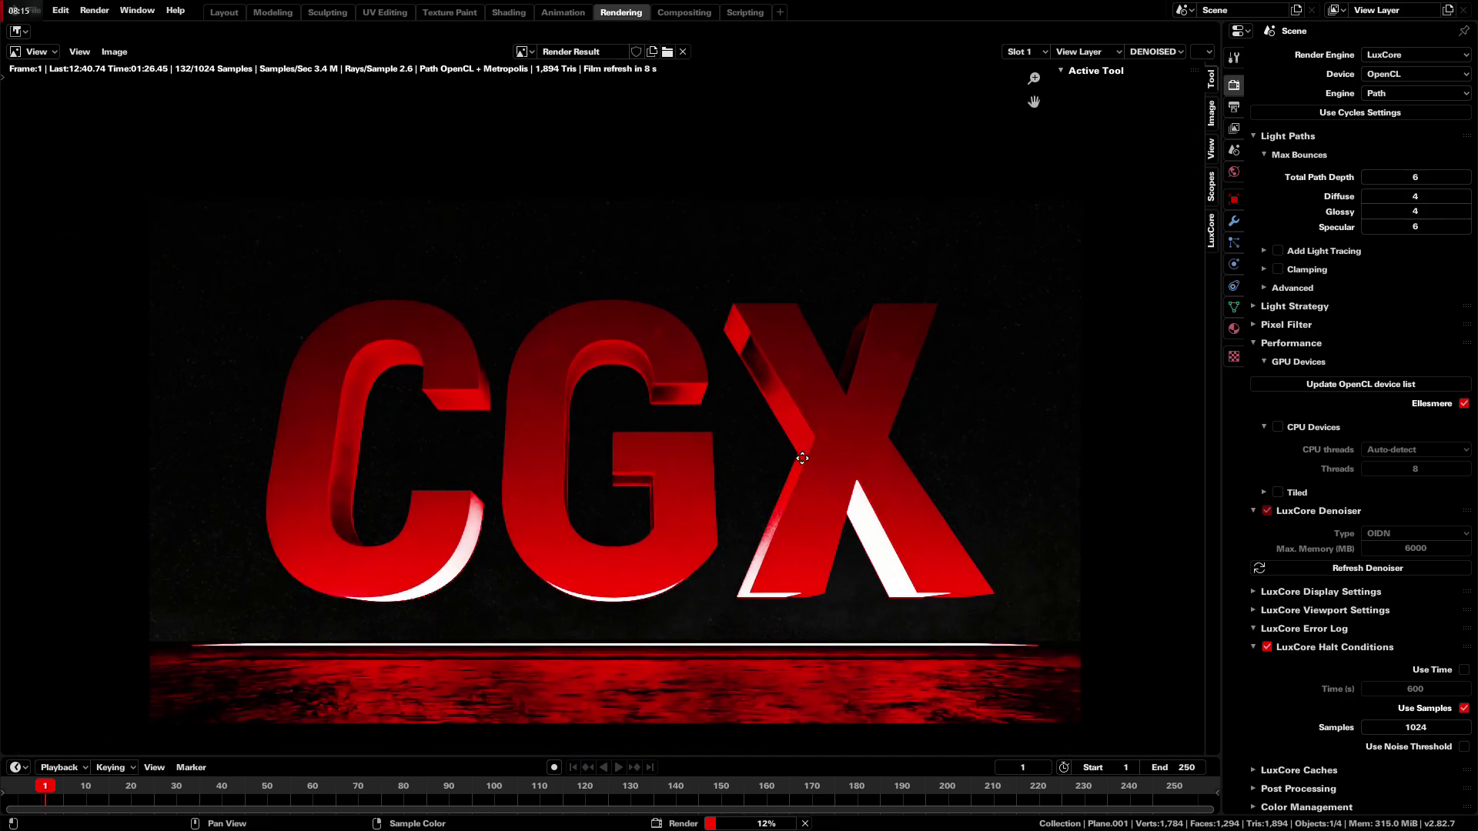
scroll(802, 459, "up", 1)
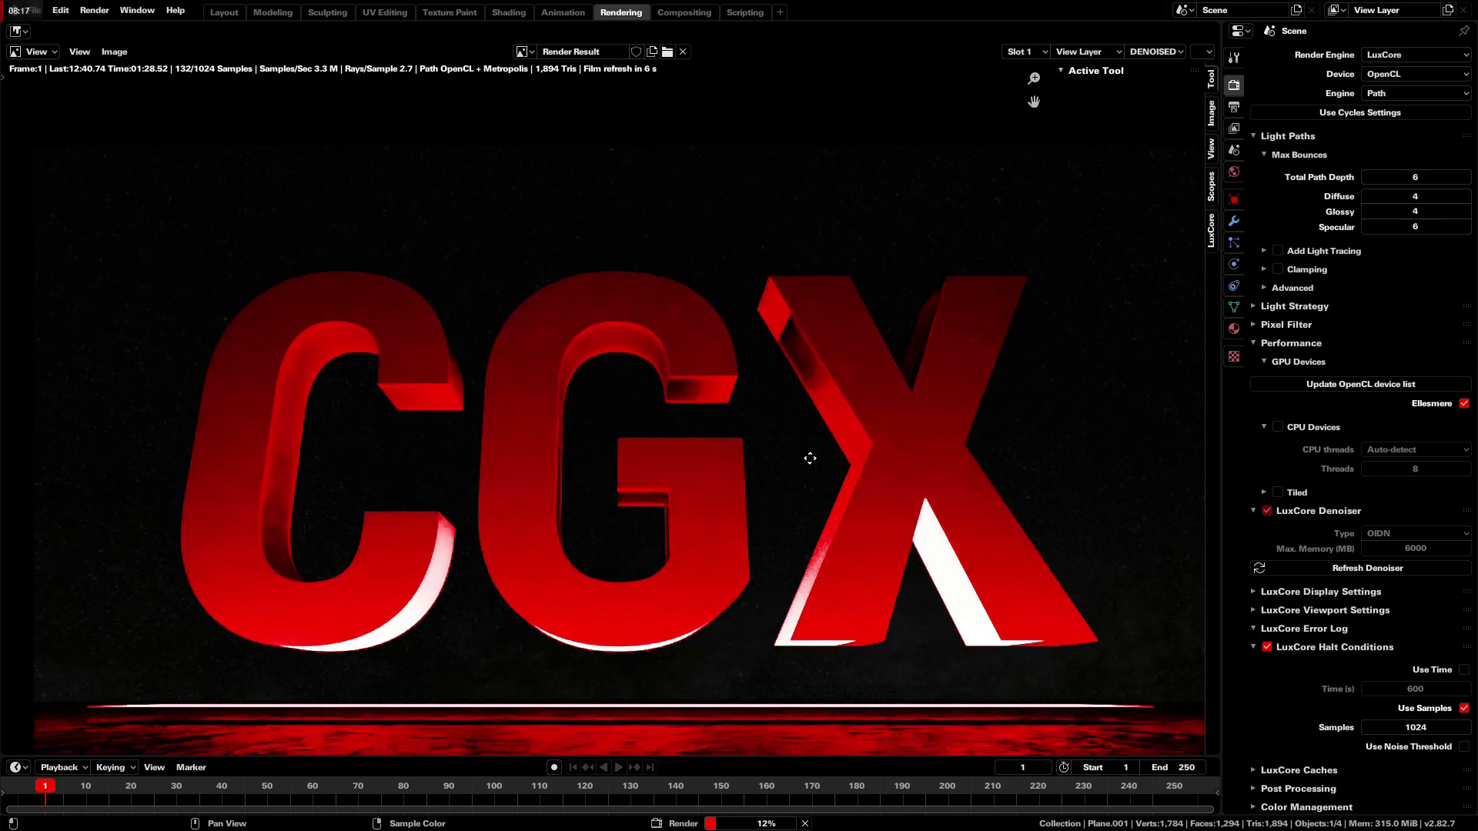
middle_click_drag(802, 459, 858, 470)
scroll(778, 543, "down", 1)
middle_click_drag(779, 543, 737, 539)
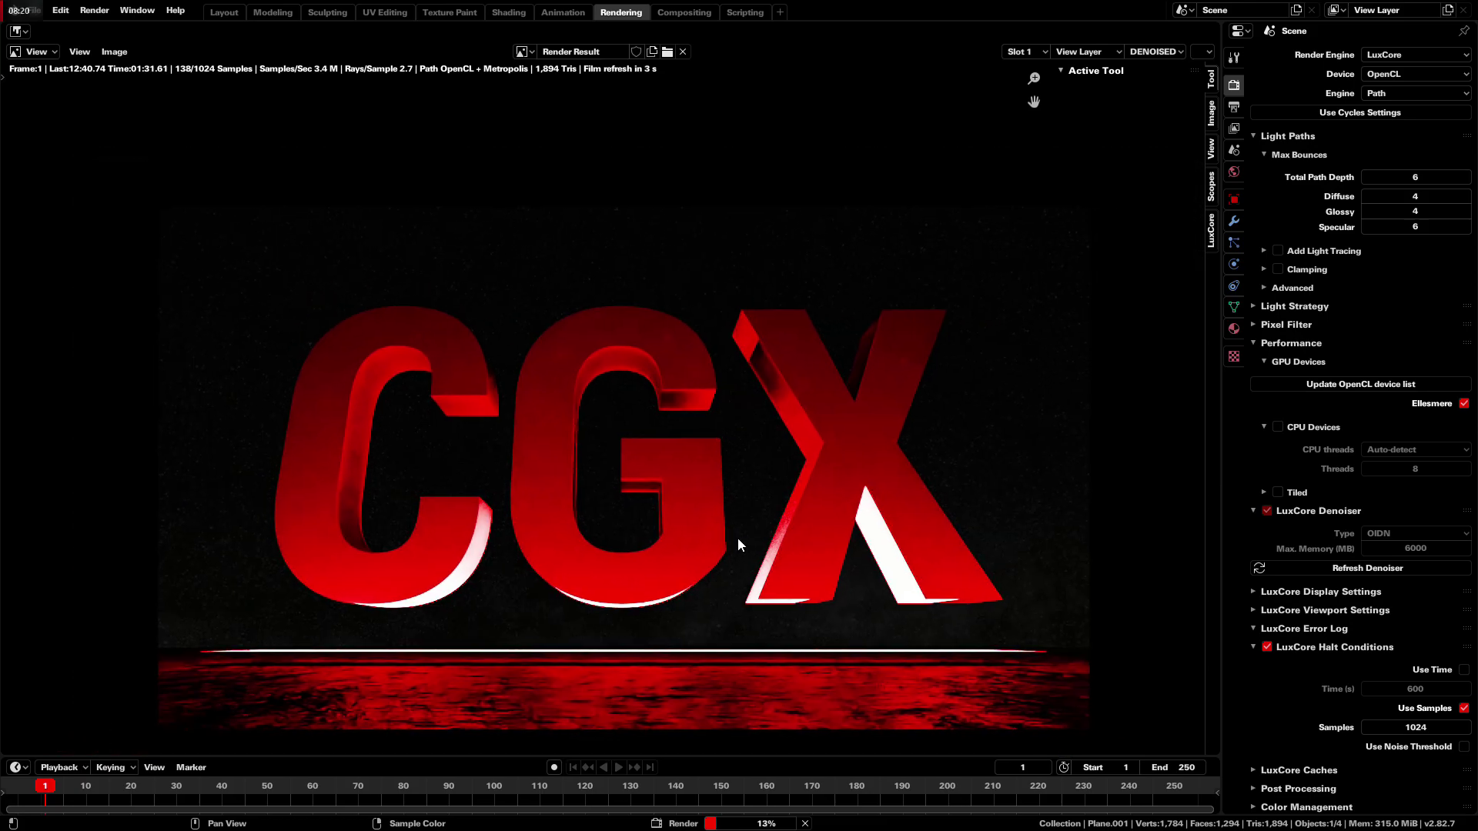